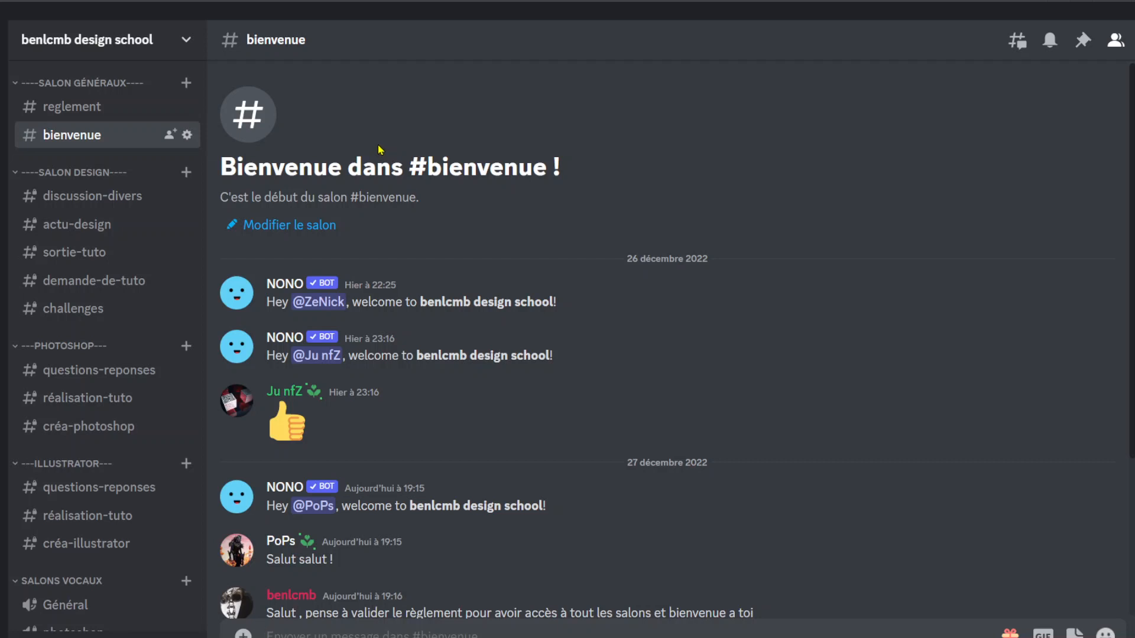
# - Review the server rules in the reglement channel and browse the tutorial videos posted in the sortie-tuto channel
pyautogui.click(47, 111)
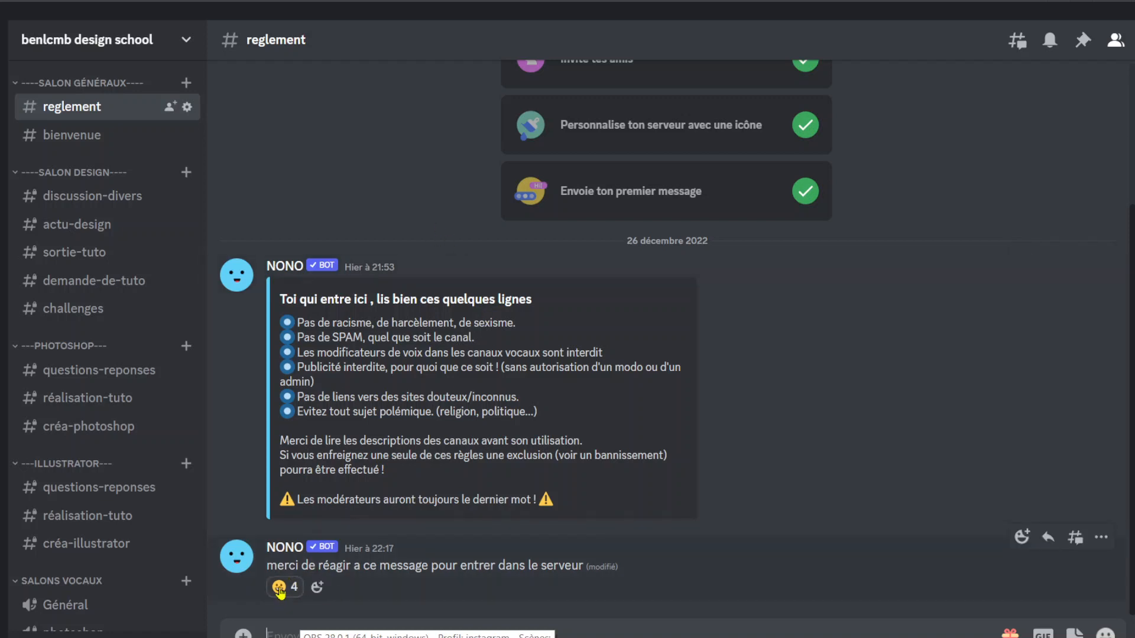
pyautogui.moveTo(280, 591)
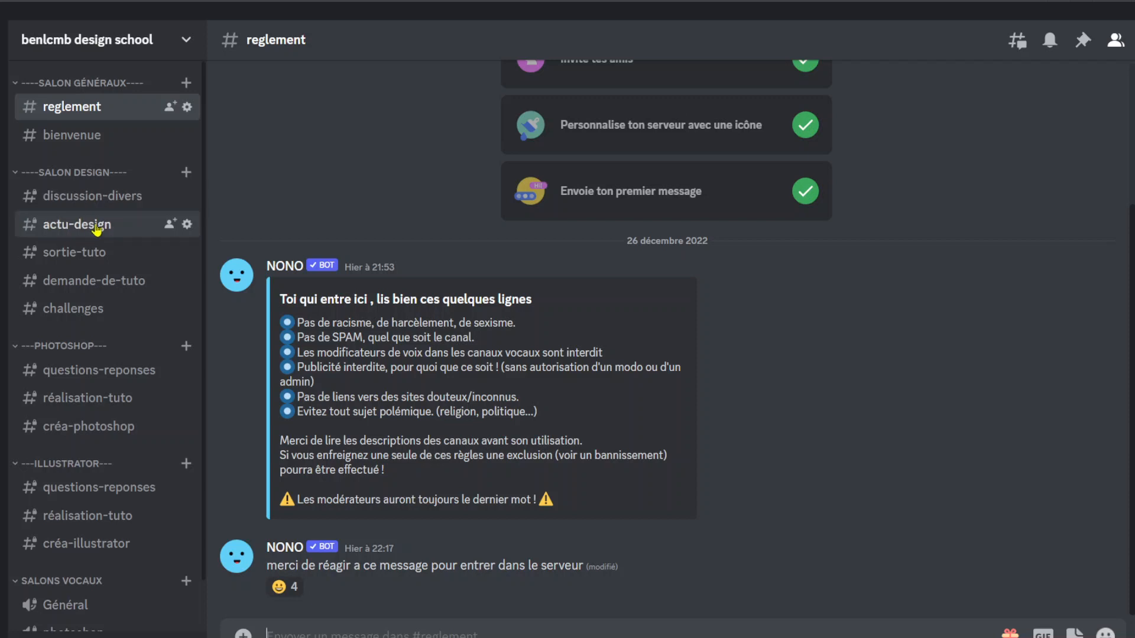
pyautogui.click(95, 252)
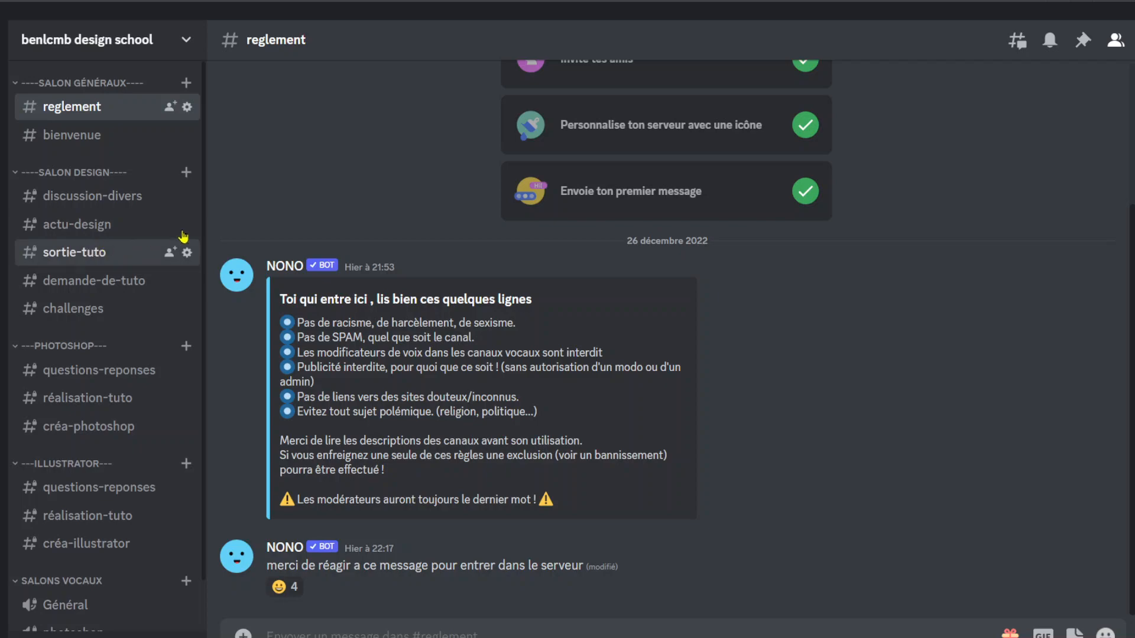
pyautogui.scroll(20, 364, 171)
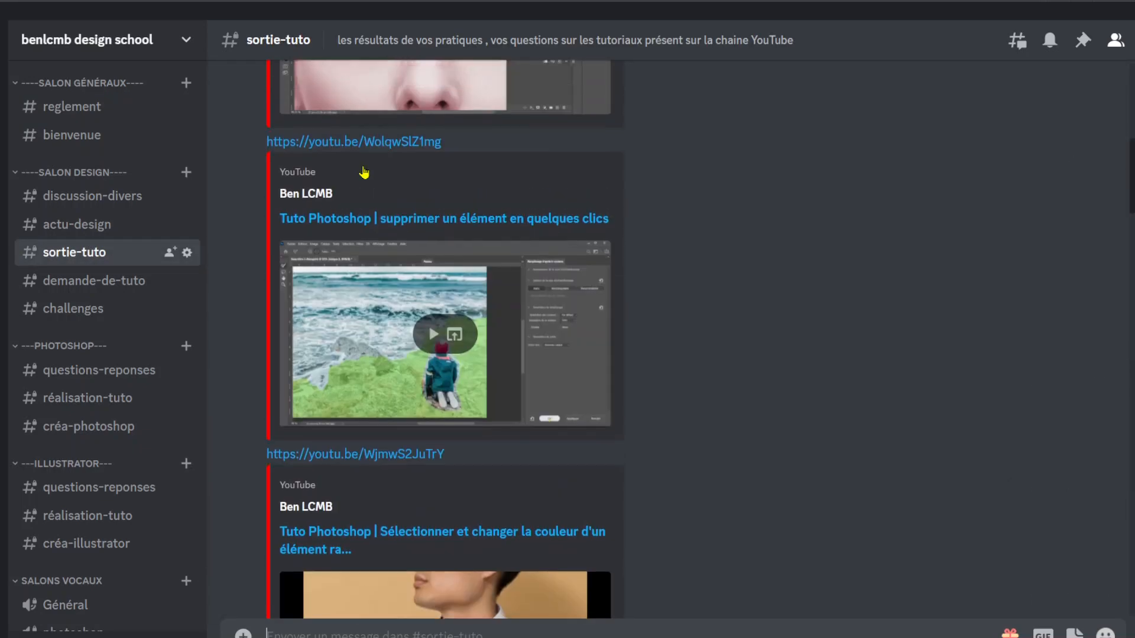
pyautogui.scroll(-20, 363, 171)
pyautogui.scroll(-15, 364, 171)
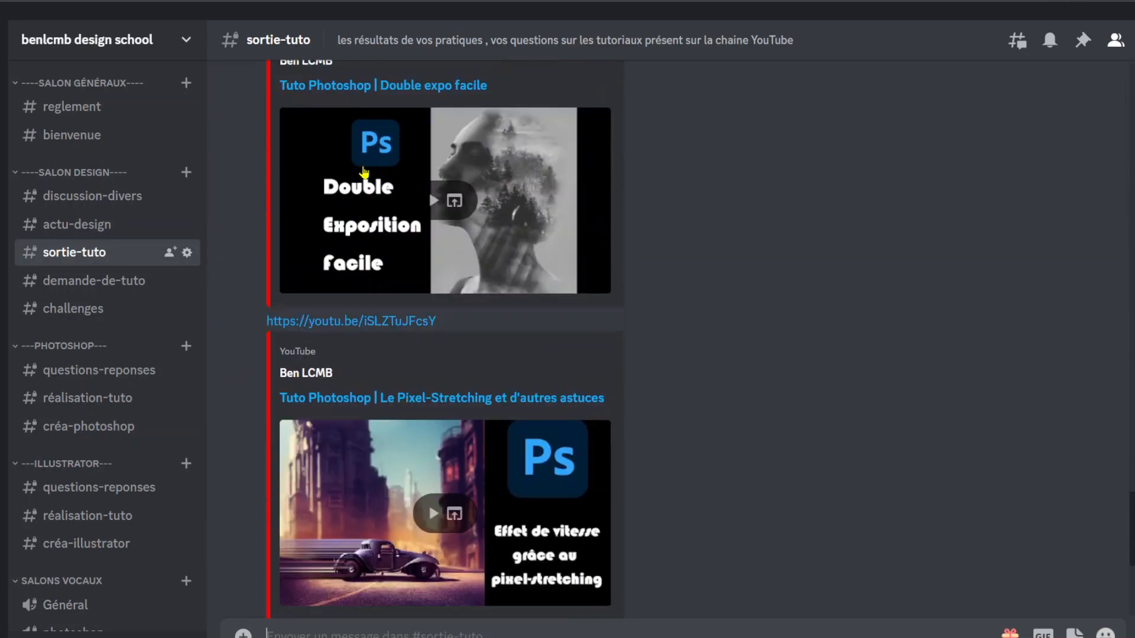
pyautogui.scroll(13, 364, 171)
pyautogui.scroll(3, 364, 171)
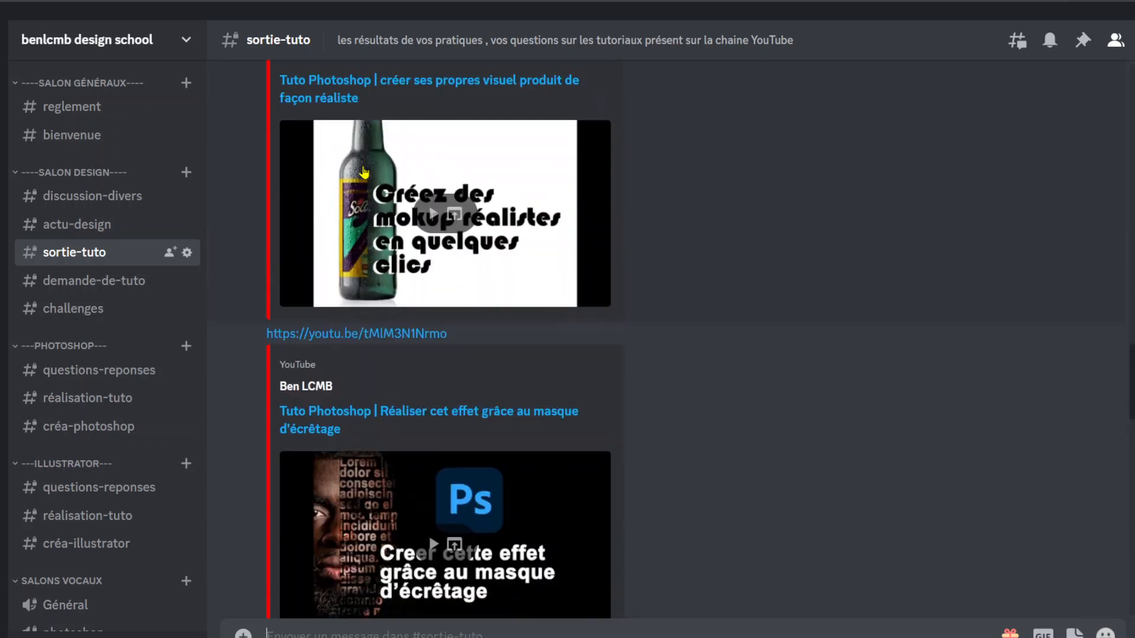
pyautogui.scroll(-15, 363, 171)
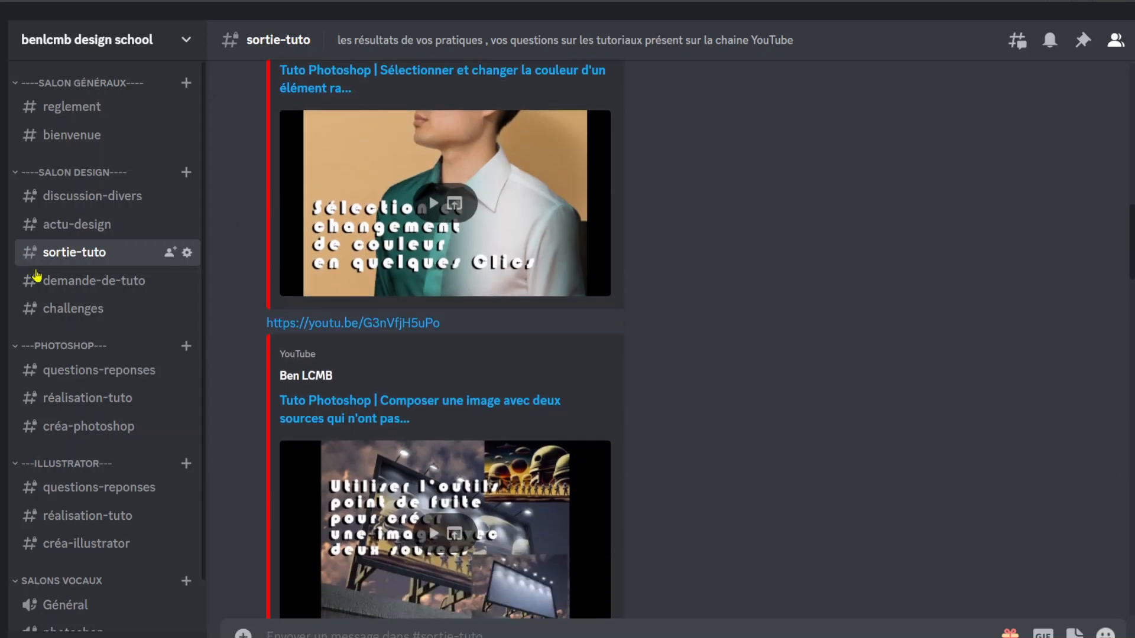
# - Look through the demande-de-tuto and challenges channels, the three Photoshop channels, and the rest of the server's channel list
pyautogui.click(70, 282)
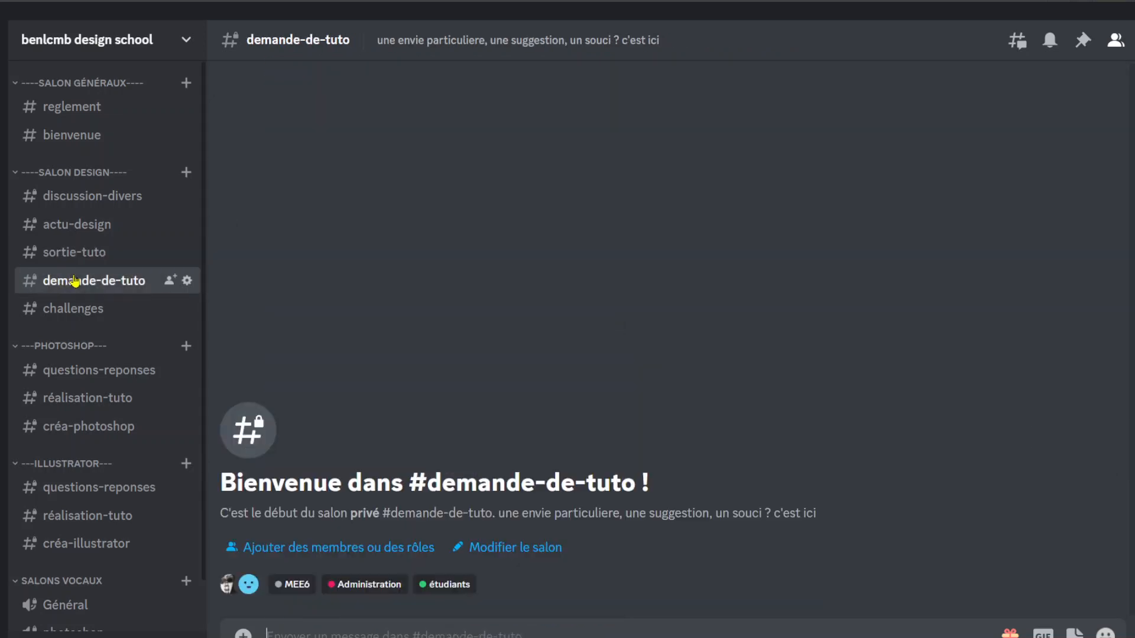
pyautogui.click(71, 309)
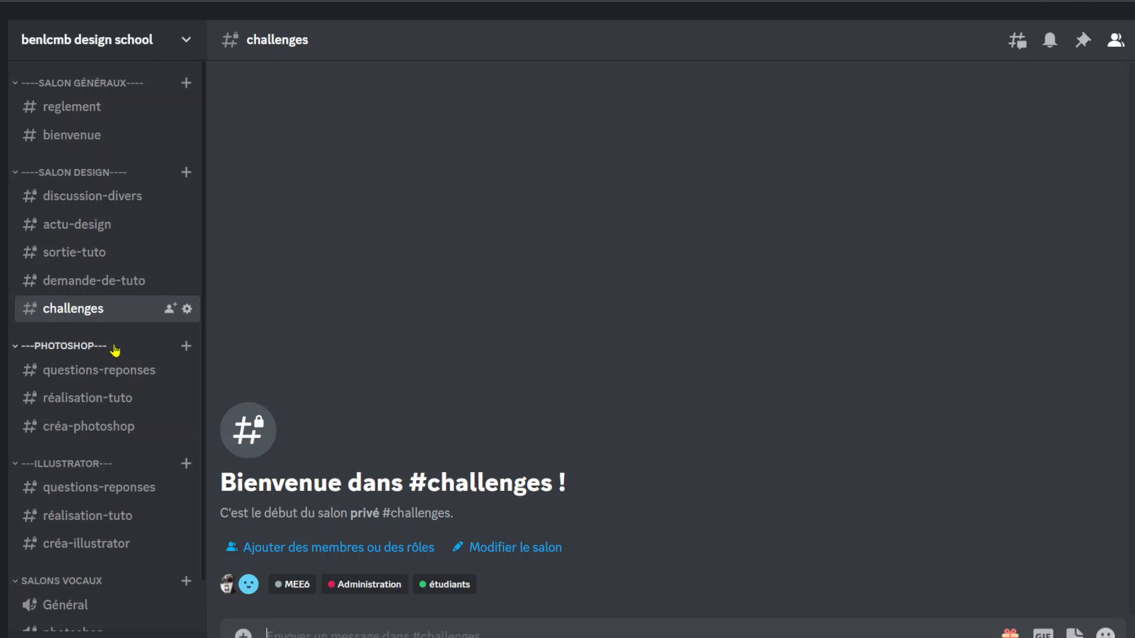
pyautogui.click(124, 378)
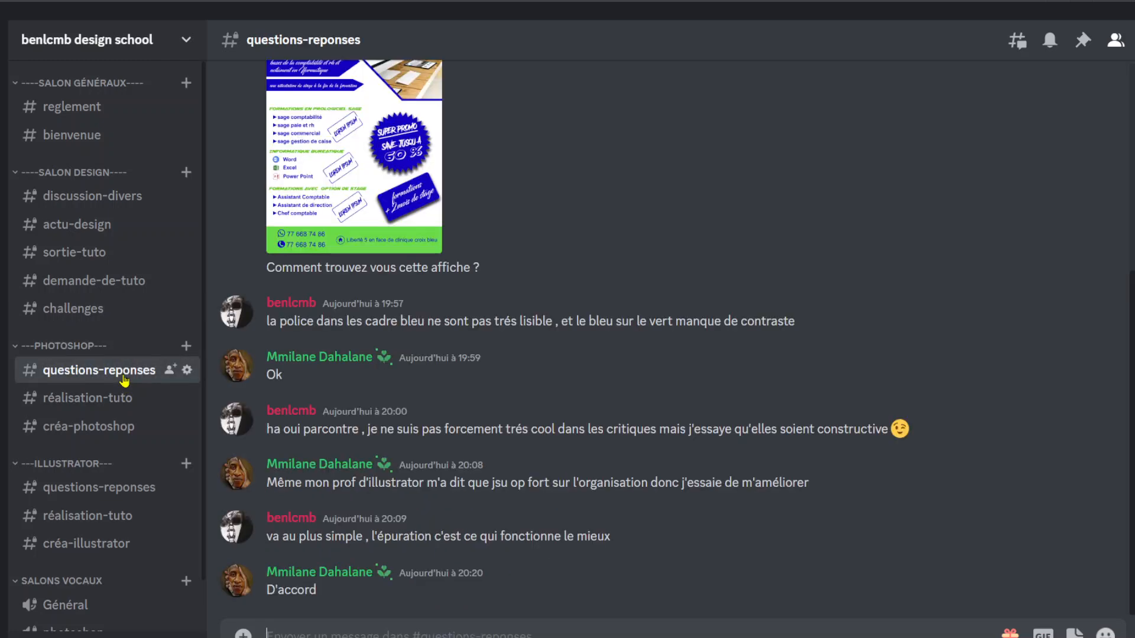
pyautogui.click(116, 399)
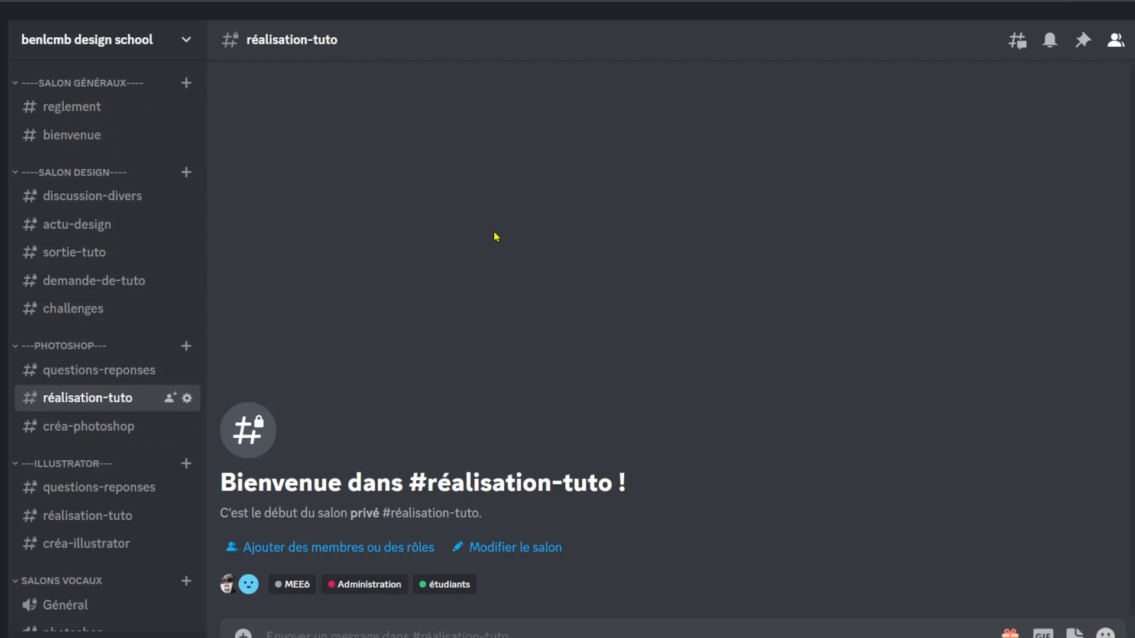
pyautogui.click(121, 436)
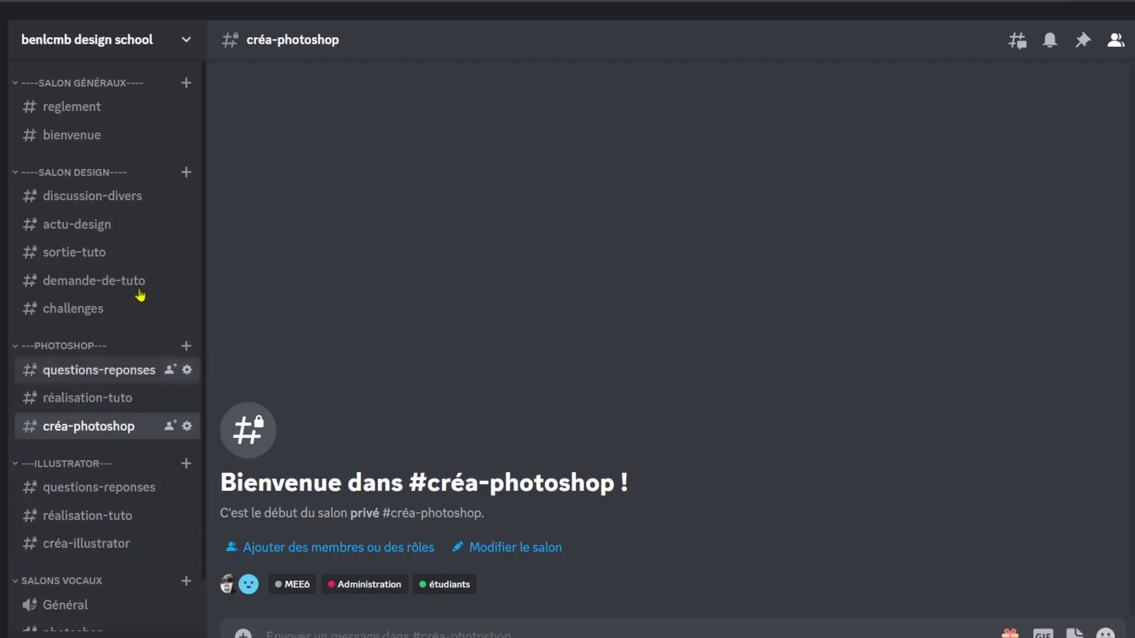
pyautogui.scroll(-2, 161, 248)
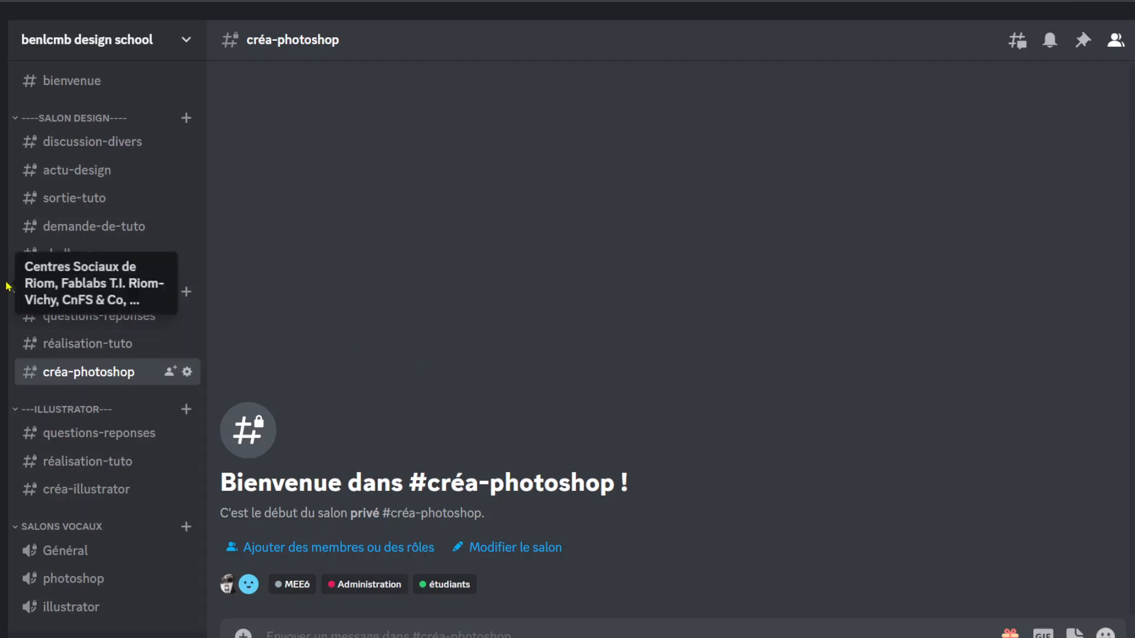
pyautogui.scroll(2, 126, 287)
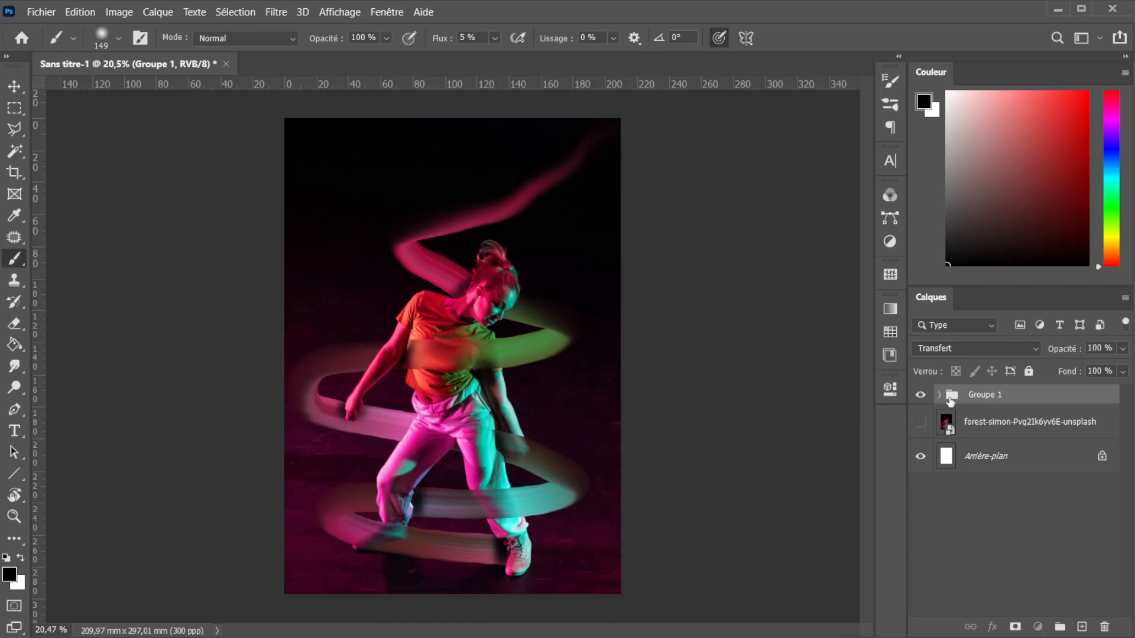
# - In Photoshop, delete Groupe 1 with its contents and make the dancer photo layer visible
pyautogui.click(1104, 626)
pyautogui.click(583, 267)
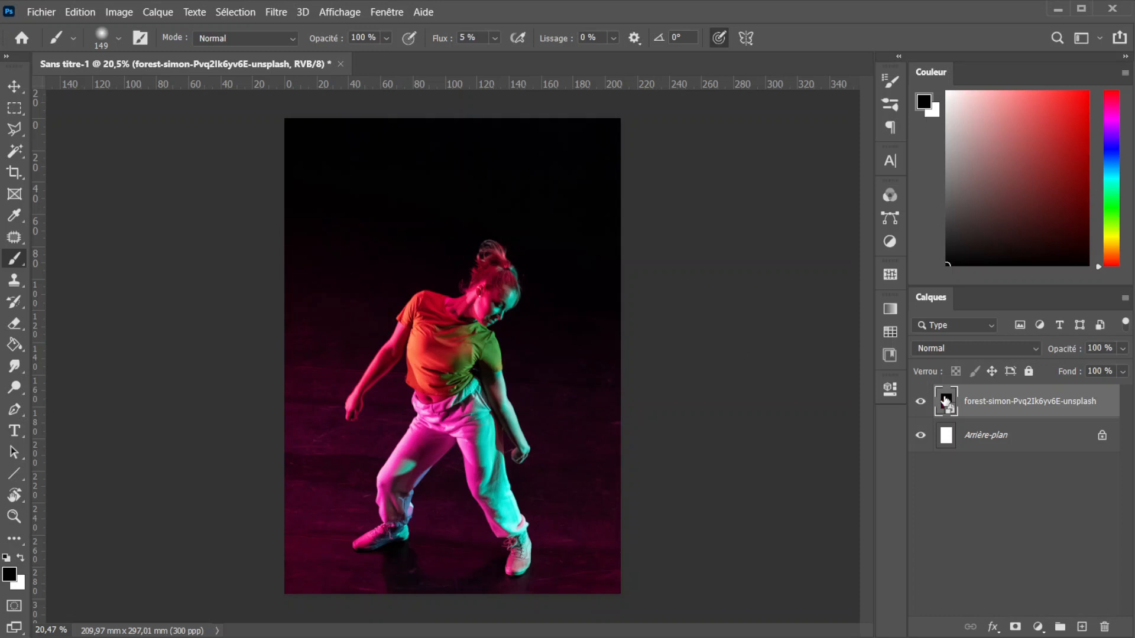
# - Duplicate the dancer photo layer and rasterize the copy
pyautogui.hotkey('ctrl', 'j')
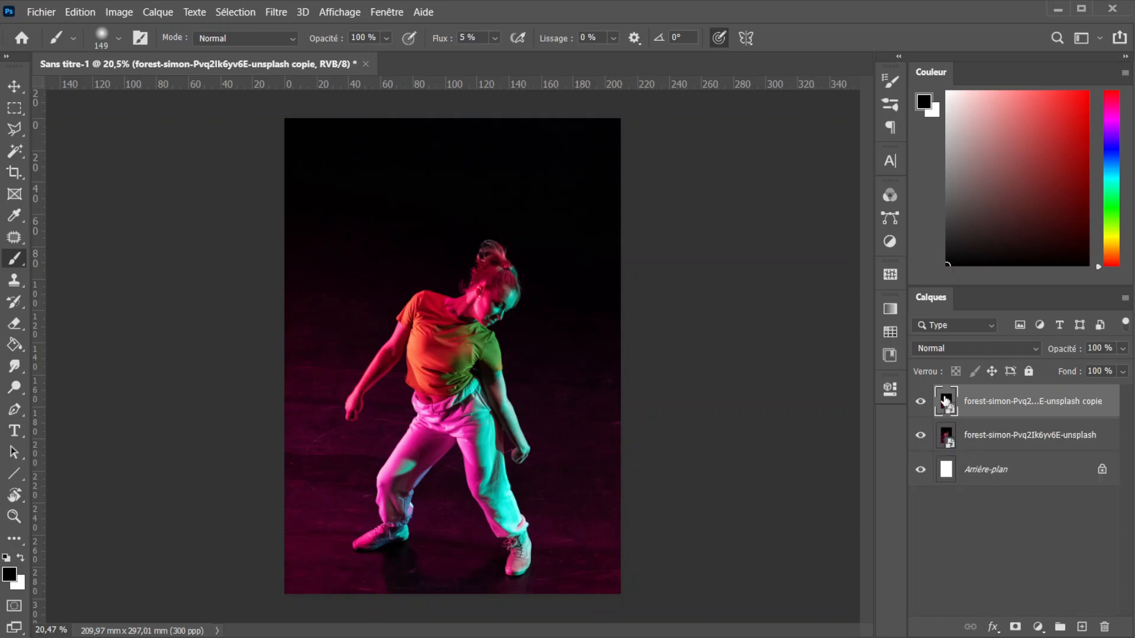
pyautogui.rightClick(984, 404)
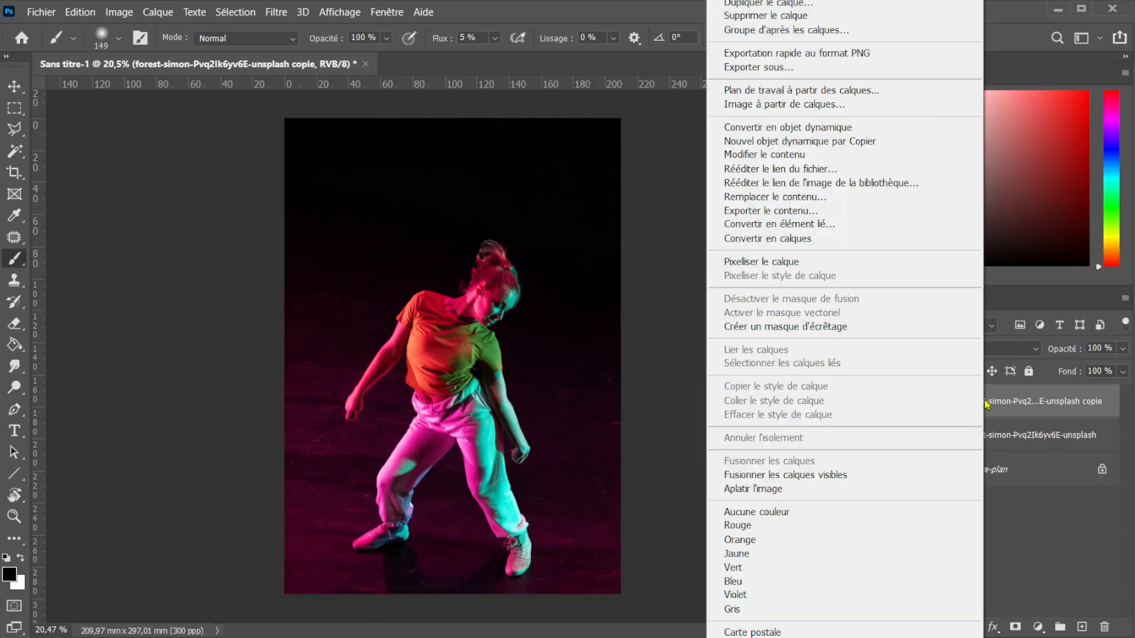
pyautogui.click(852, 266)
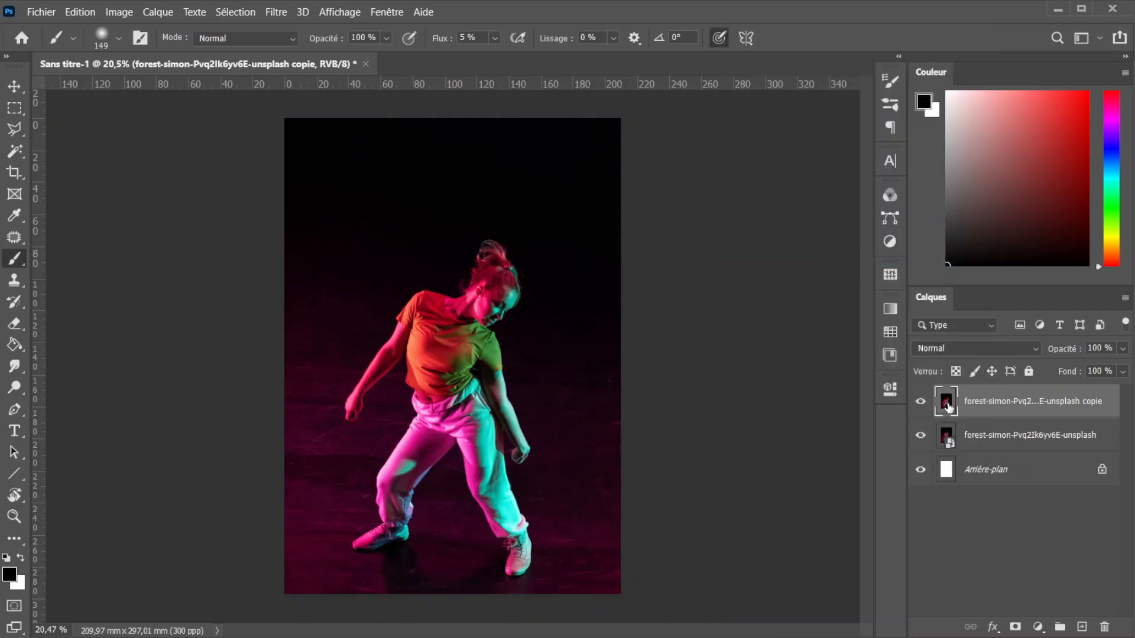
# - Remove the background from the rasterized copy with the quick action so only the dancer remains
pyautogui.click(890, 392)
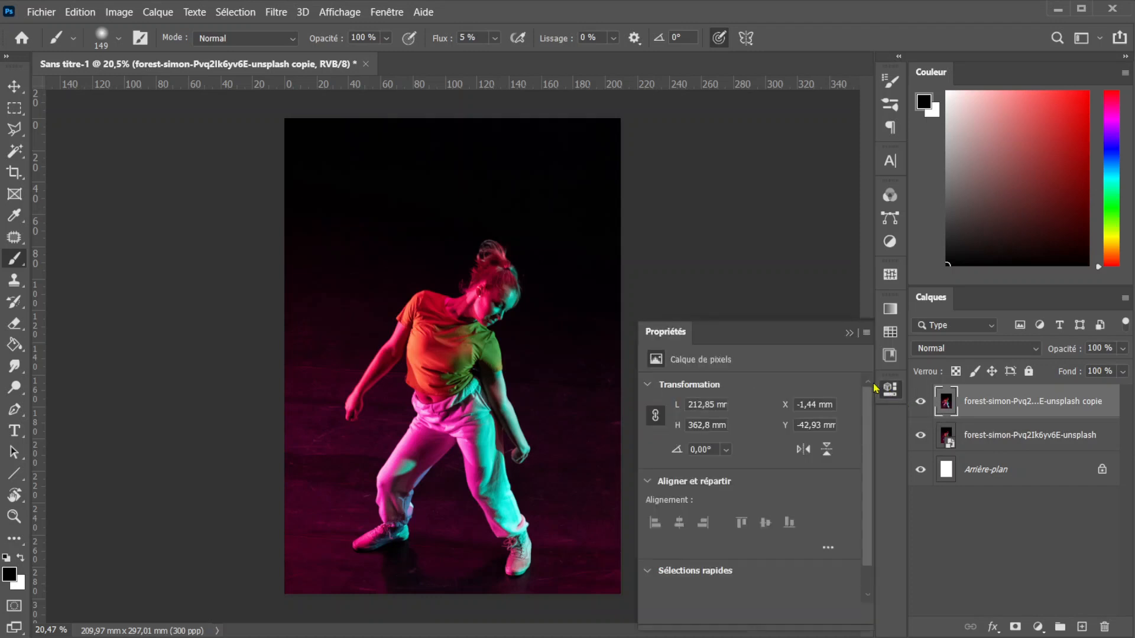
pyautogui.scroll(-1, 780, 425)
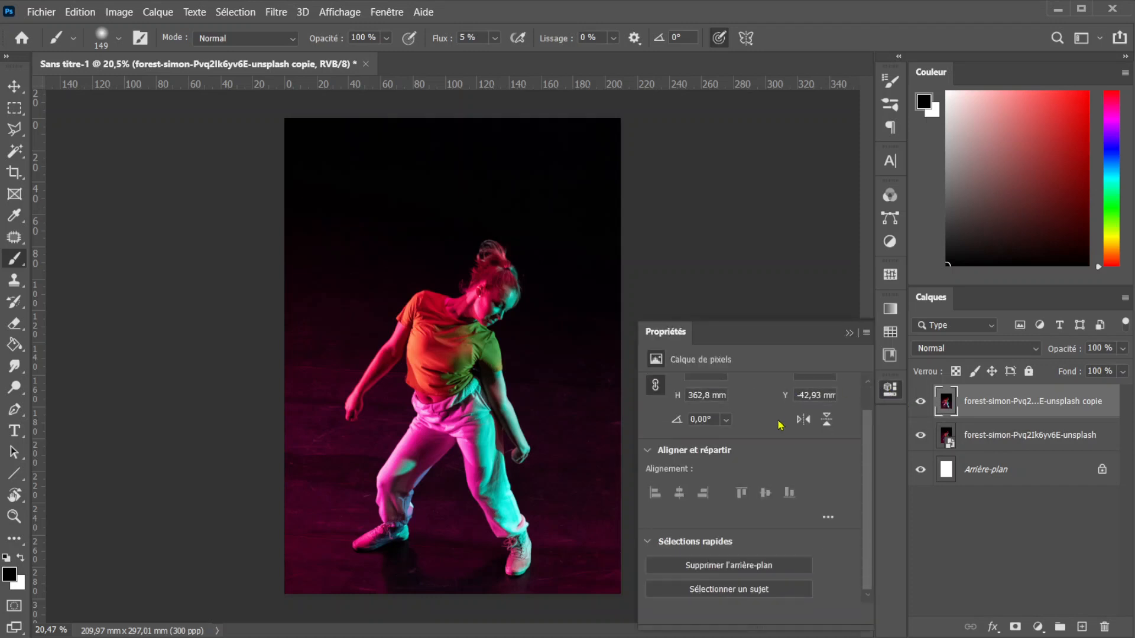
pyautogui.click(737, 567)
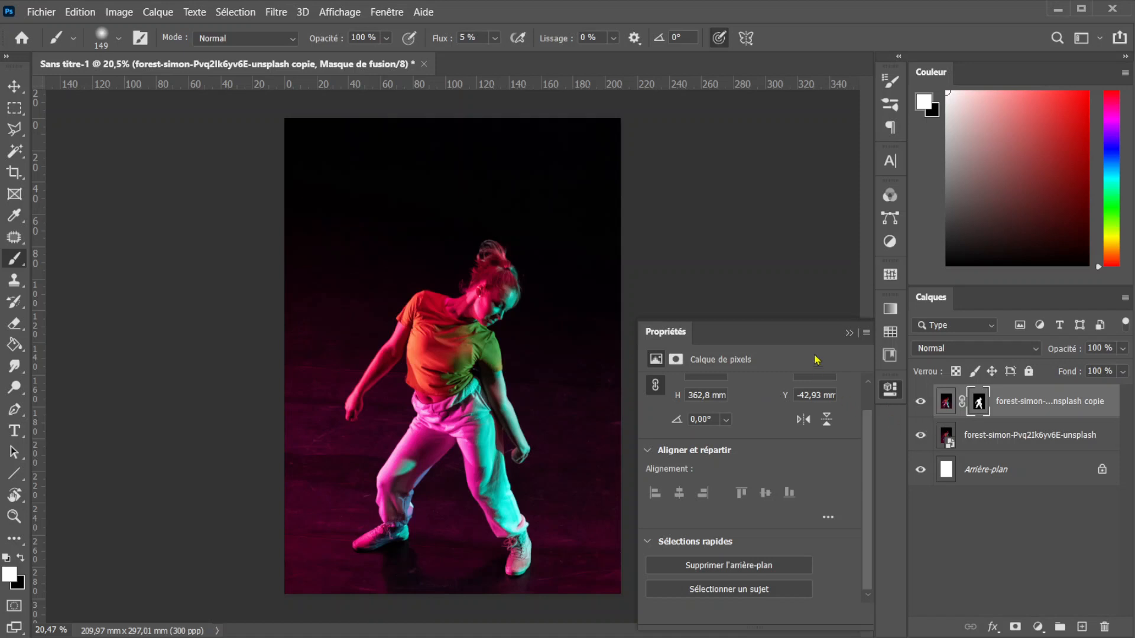
pyautogui.click(850, 333)
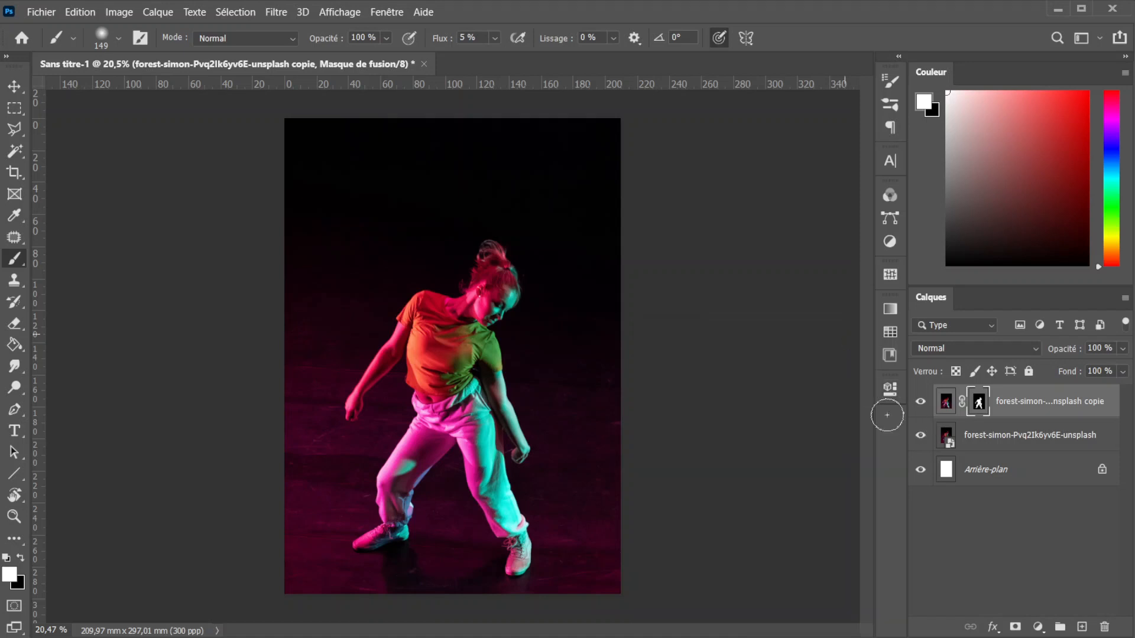
# - Check the cutout by briefly hiding the original photo layer, and apply the layer mask on the dancer copy
pyautogui.click(921, 436)
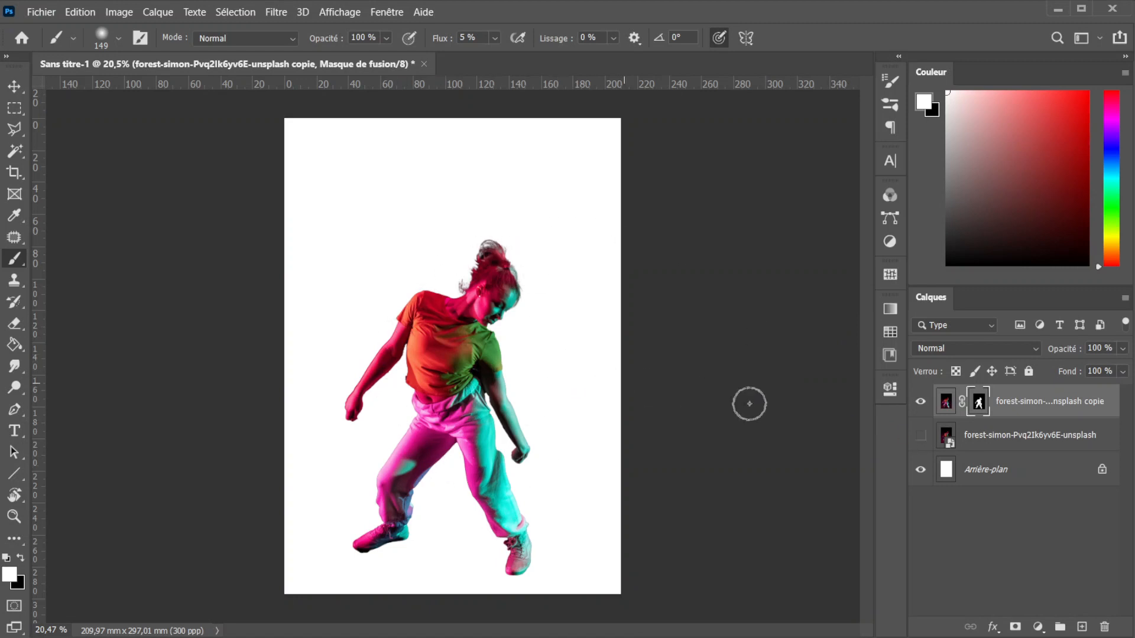
pyautogui.click(920, 436)
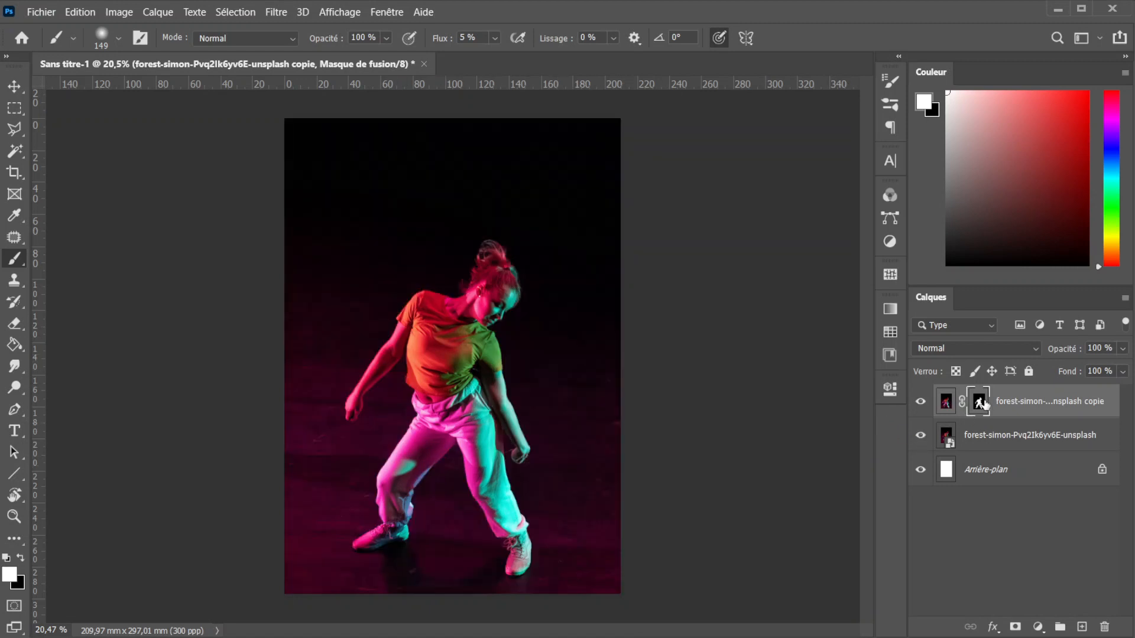
pyautogui.rightClick(986, 406)
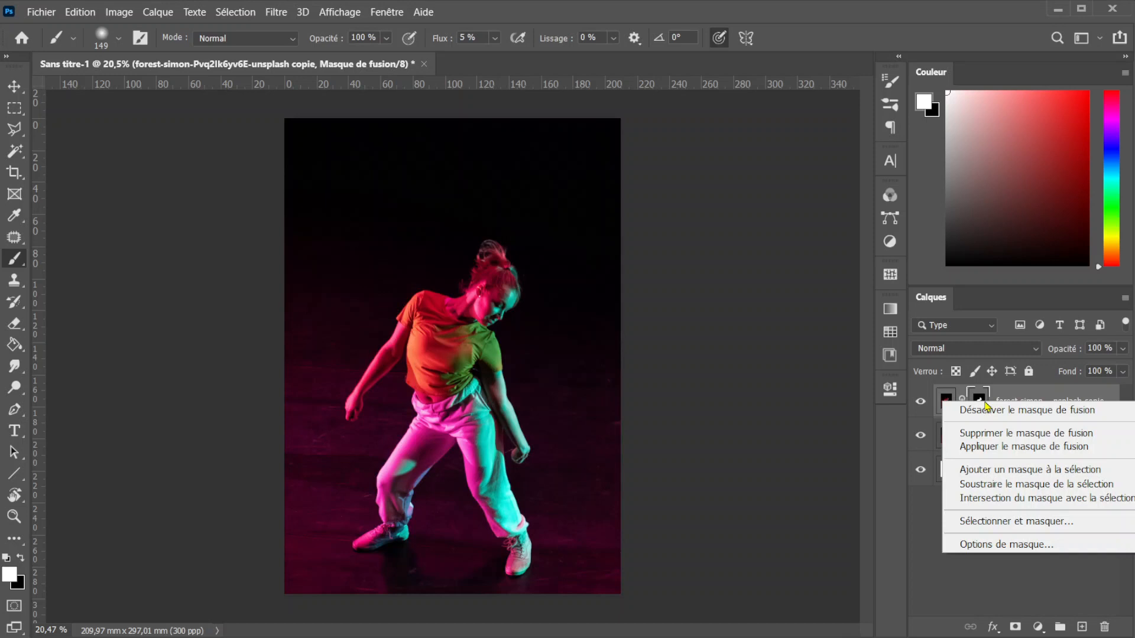
pyautogui.click(986, 450)
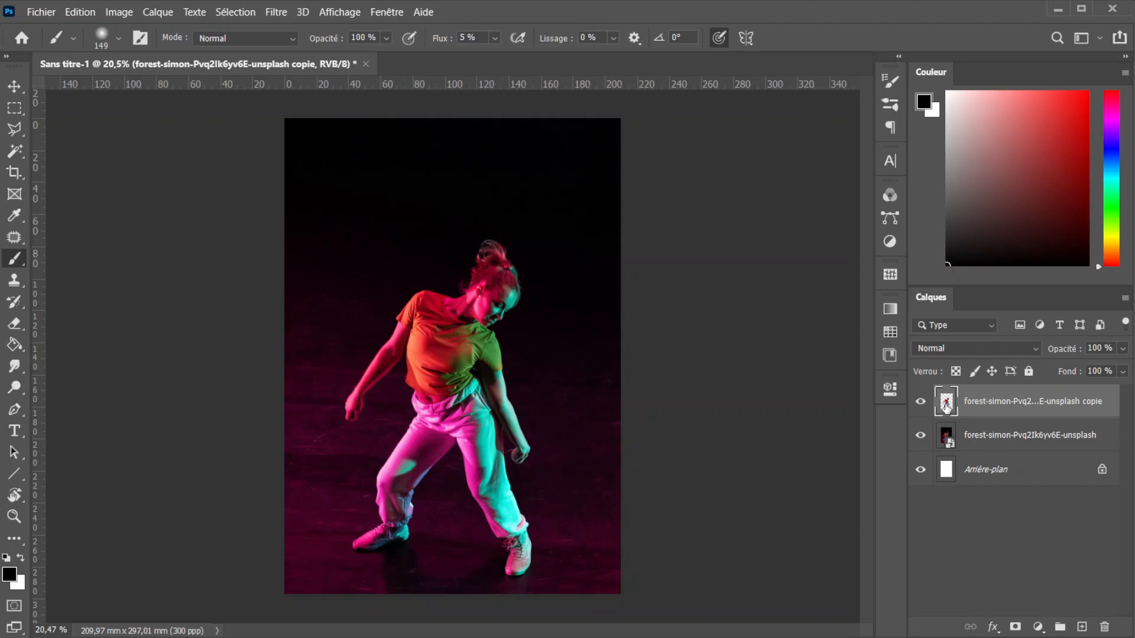
# - Add an empty layer between the original photo and the dancer cutout, and switch to the Mixer Brush tool
pyautogui.click(947, 442)
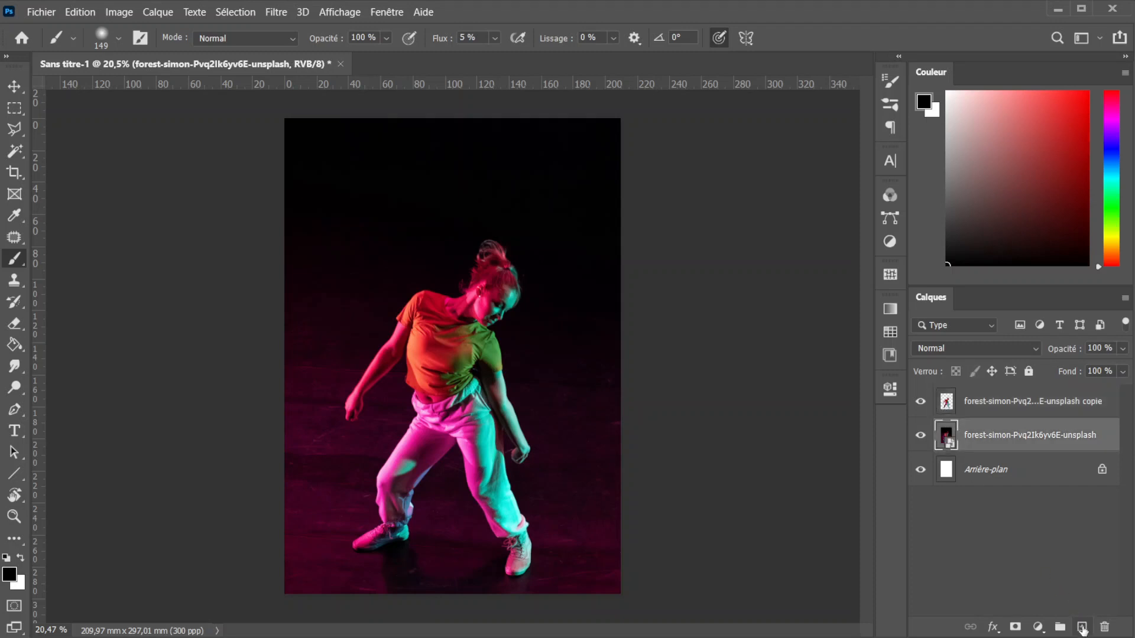
pyautogui.click(1082, 627)
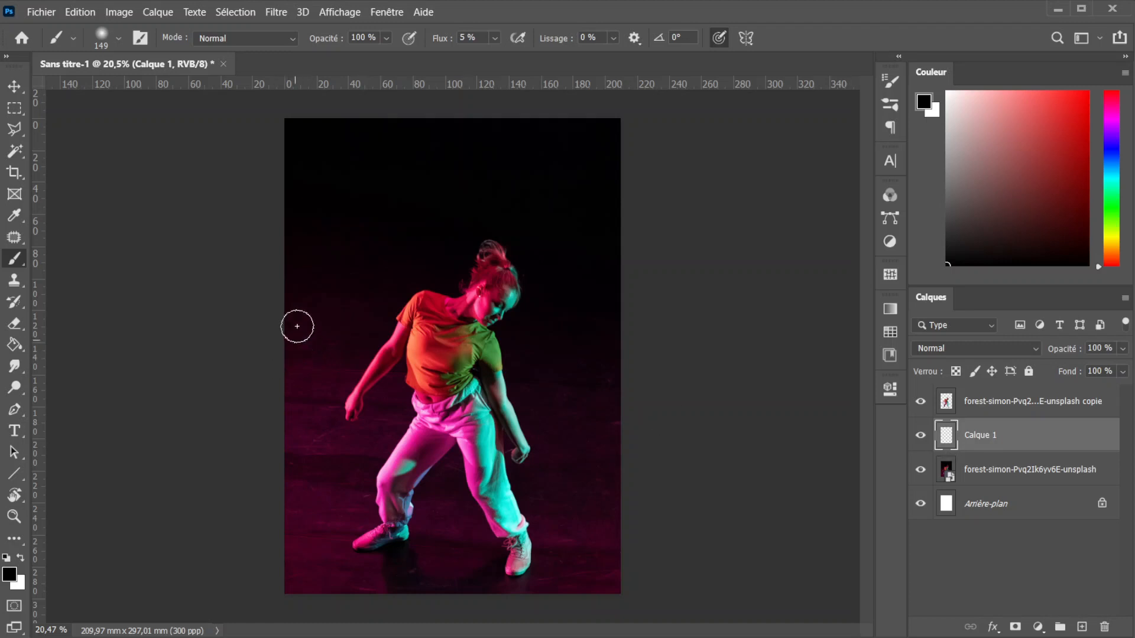
pyautogui.rightClick(17, 260)
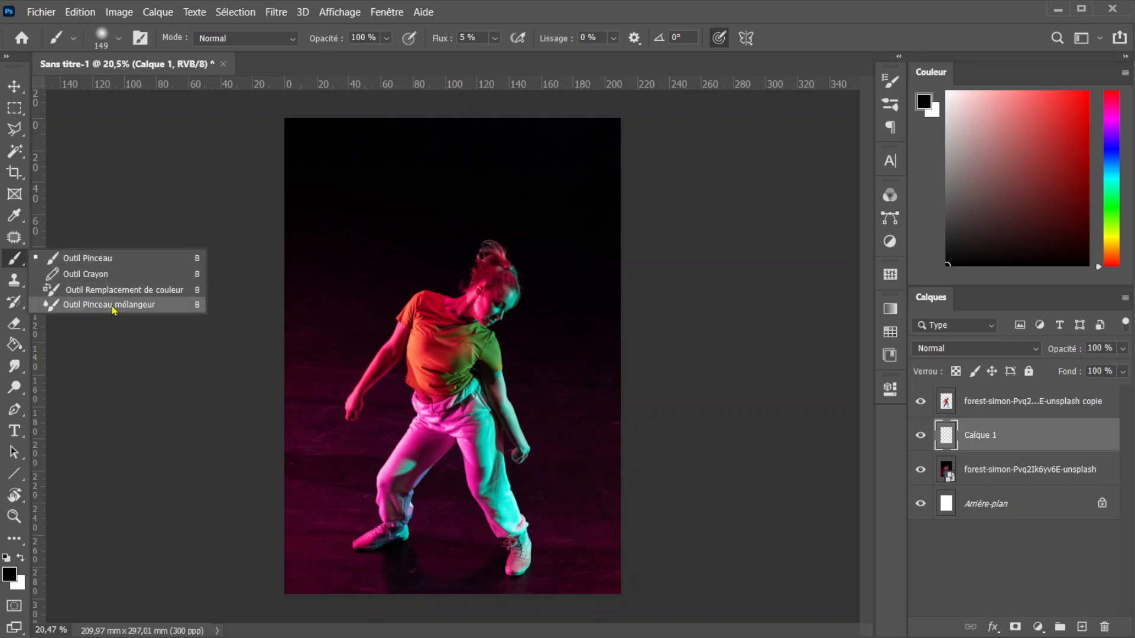
pyautogui.click(110, 304)
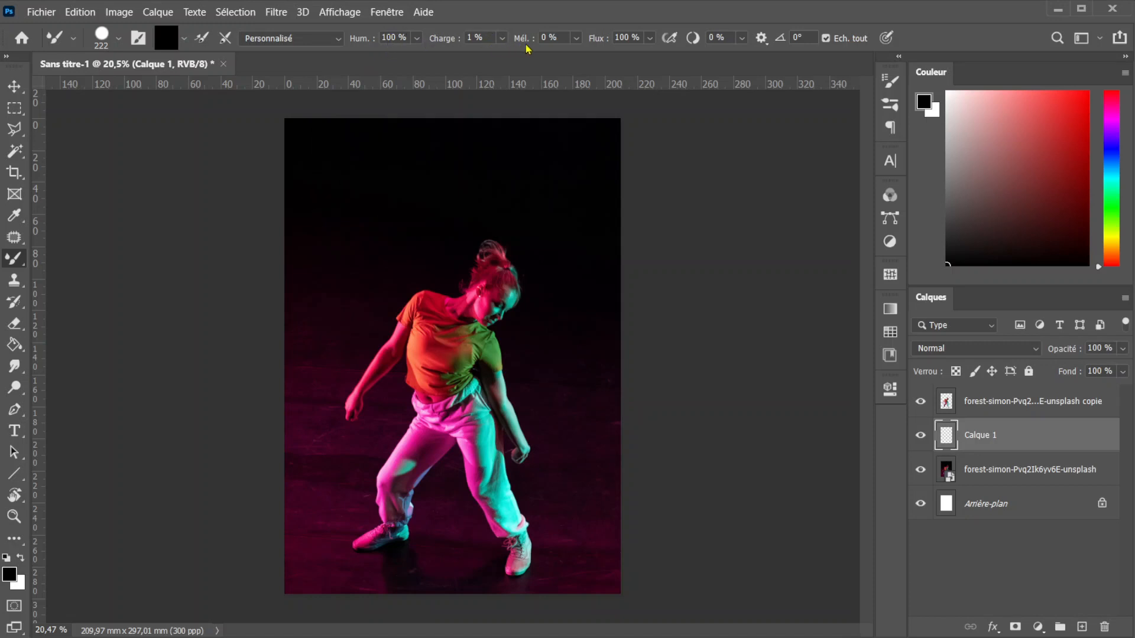
pyautogui.click(502, 37)
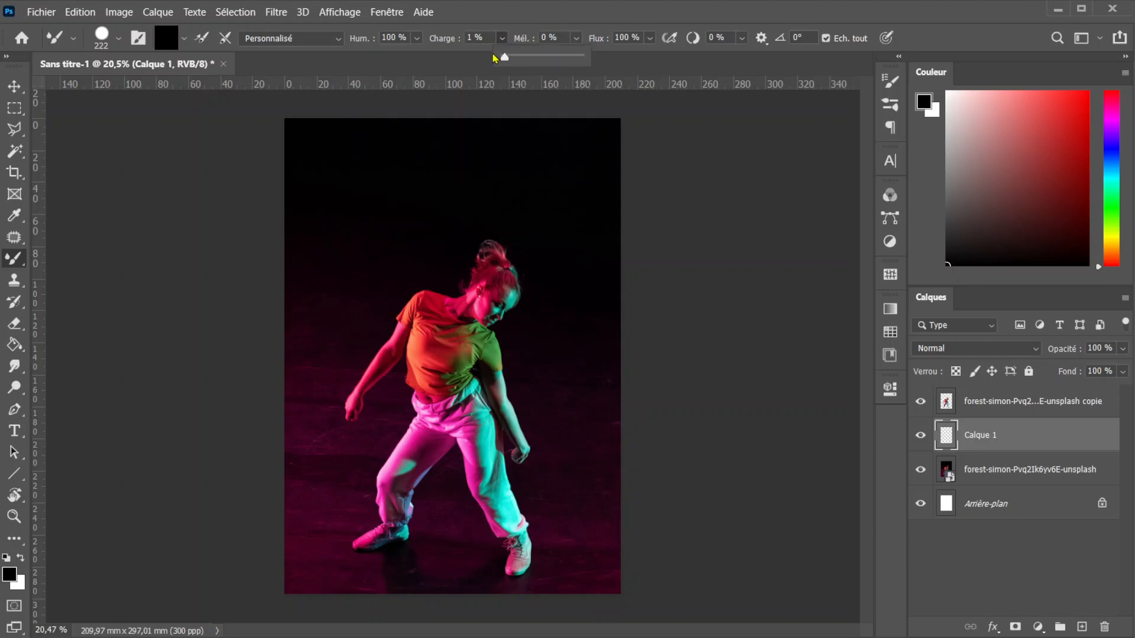
pyautogui.click(502, 39)
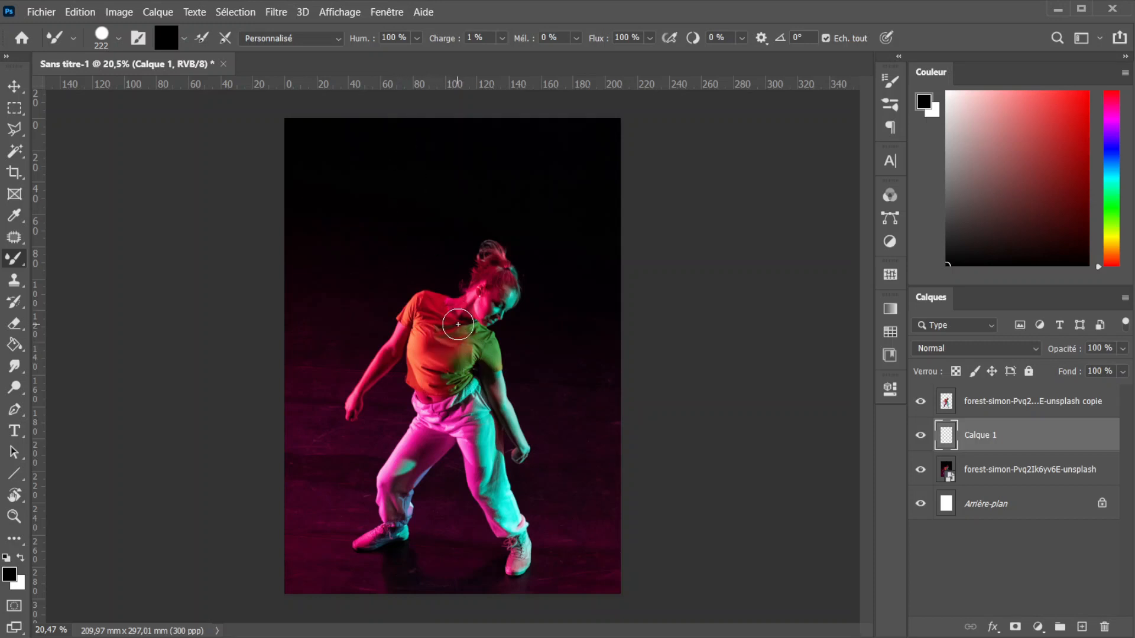
# - Sample colours from the dancer's T-shirt and paint a winding ribbon from the front shoe up around the body to the image's upper right corner
pyautogui.press('alt')
pyautogui.keyDown('alt'); pyautogui.click(467, 342); pyautogui.keyUp('alt')
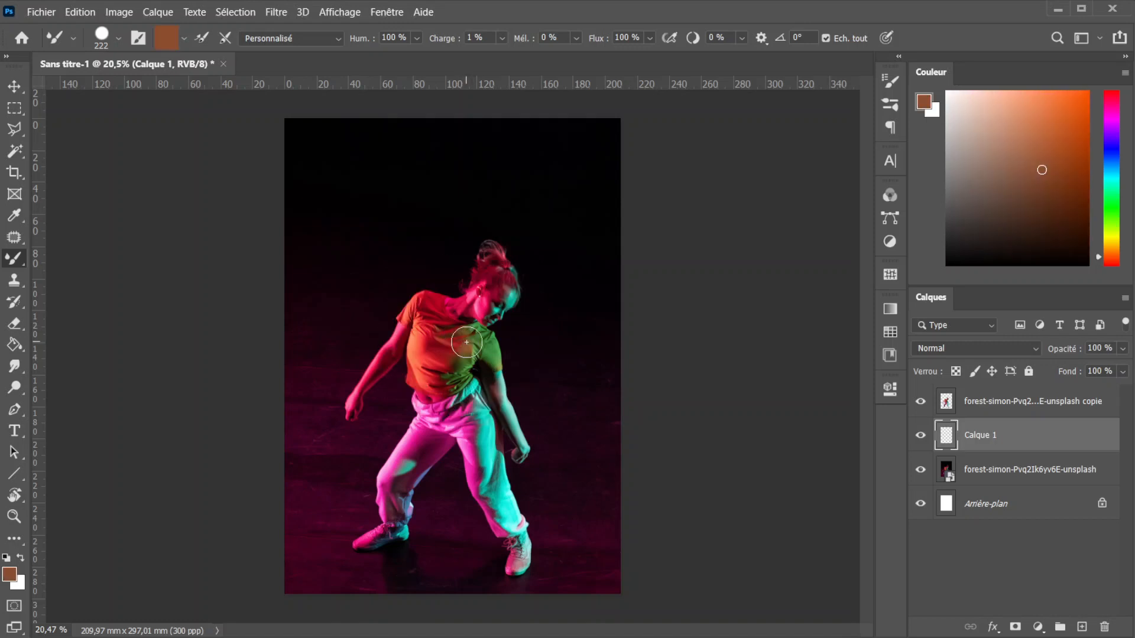
pyautogui.keyDown('alt'); pyautogui.click(486, 347); pyautogui.keyUp('alt')
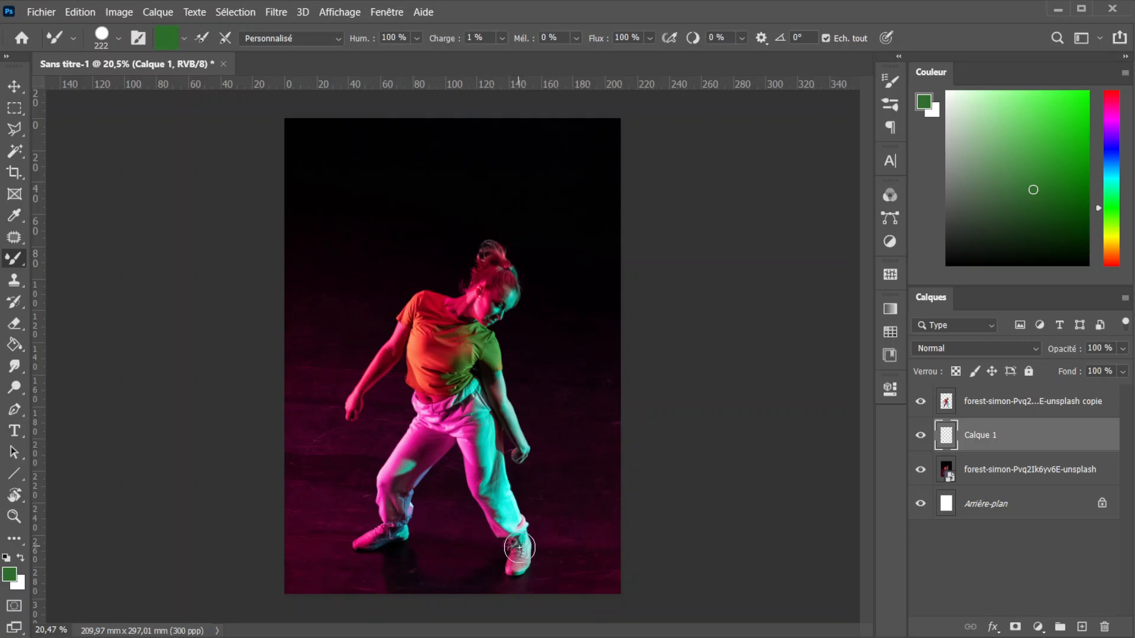
pyautogui.moveTo(517, 543)
pyautogui.mouseDown()
pyautogui.moveTo(339, 516)
pyautogui.moveTo(334, 488)
pyautogui.moveTo(367, 468)
pyautogui.moveTo(541, 464)
pyautogui.moveTo(567, 409)
pyautogui.moveTo(537, 378)
pyautogui.moveTo(511, 387)
pyautogui.moveTo(363, 376)
pyautogui.moveTo(319, 351)
pyautogui.moveTo(331, 328)
pyautogui.moveTo(459, 293)
pyautogui.moveTo(525, 258)
pyautogui.moveTo(643, 152)
pyautogui.mouseUp()
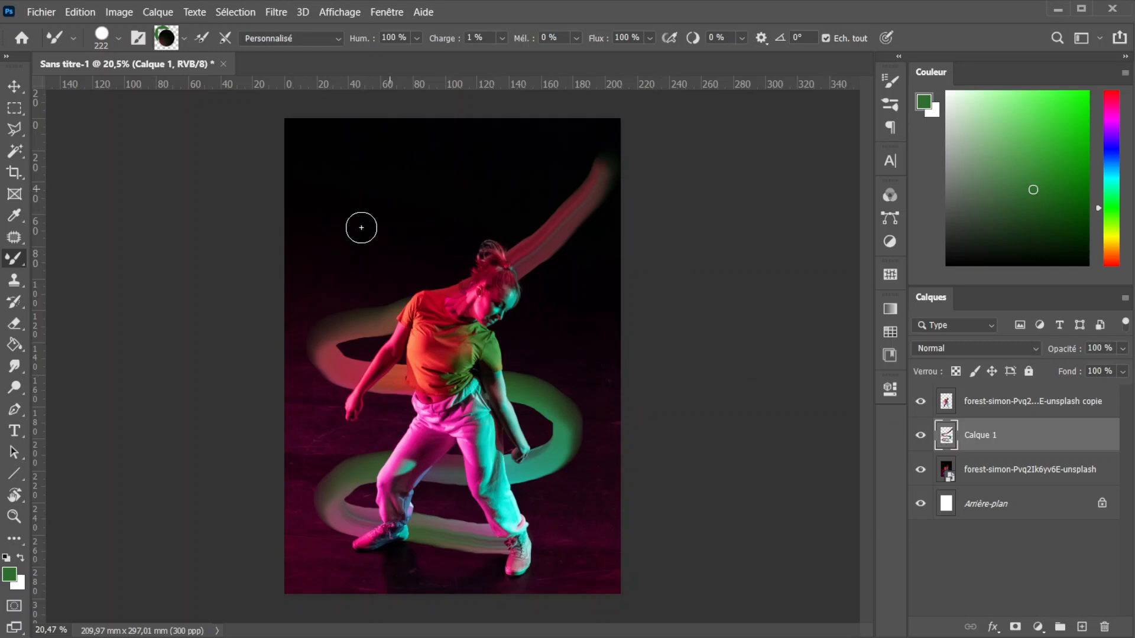
# - Load the painted ribbon's outline as a selection, add it as a layer mask on the dancer cutout, and invert that mask
pyautogui.keyDown('ctrl'); pyautogui.click(947, 439); pyautogui.keyUp('ctrl')
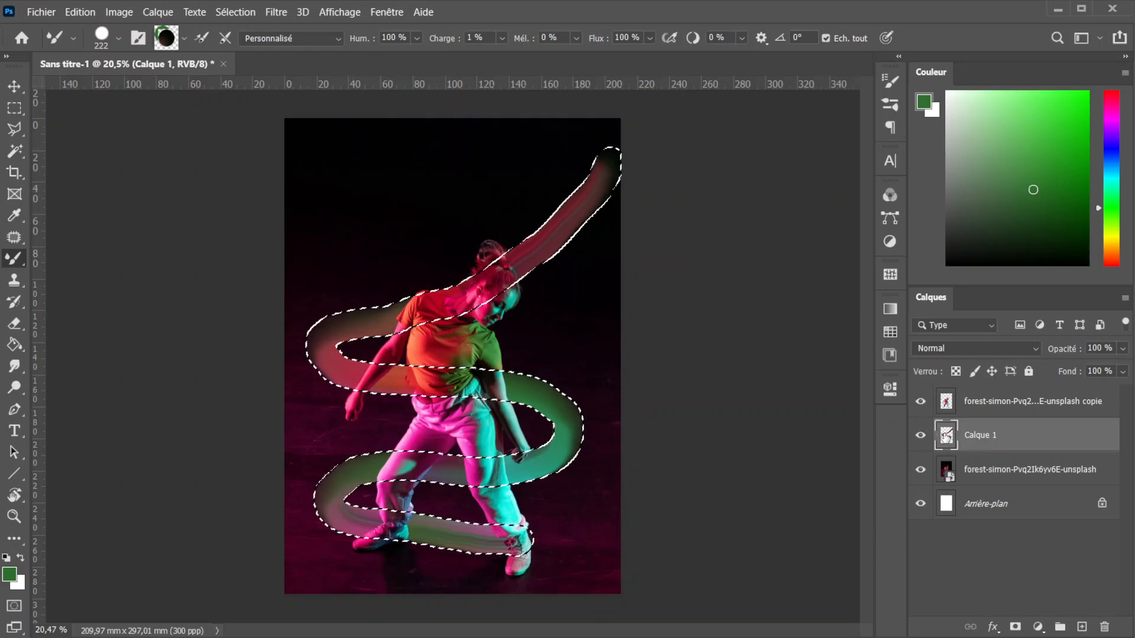
pyautogui.click(947, 407)
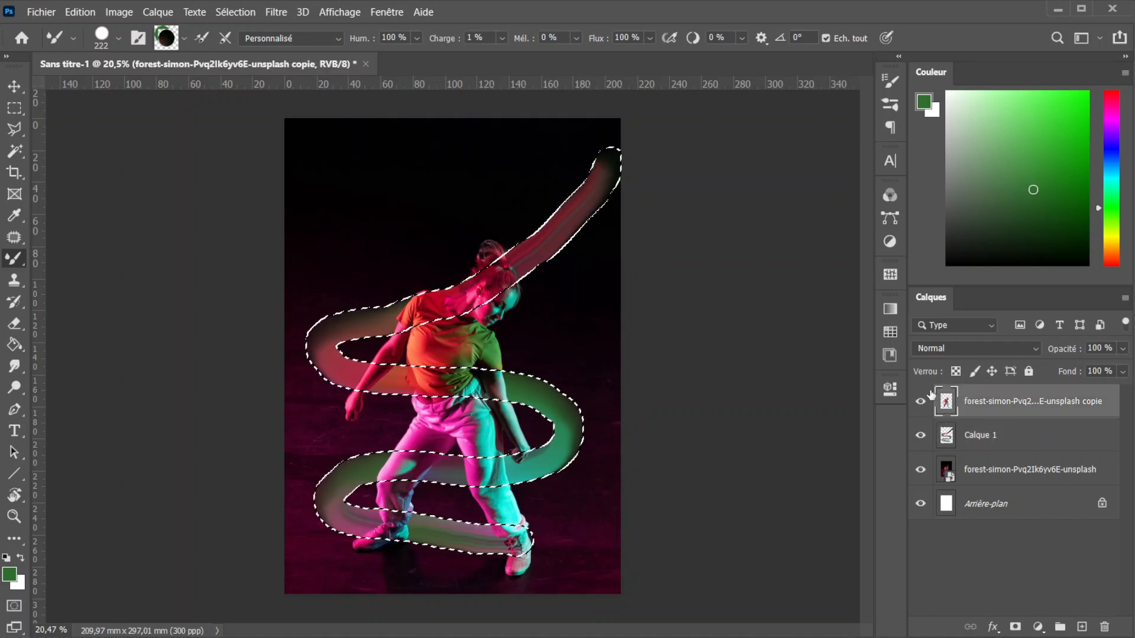
pyautogui.click(1015, 628)
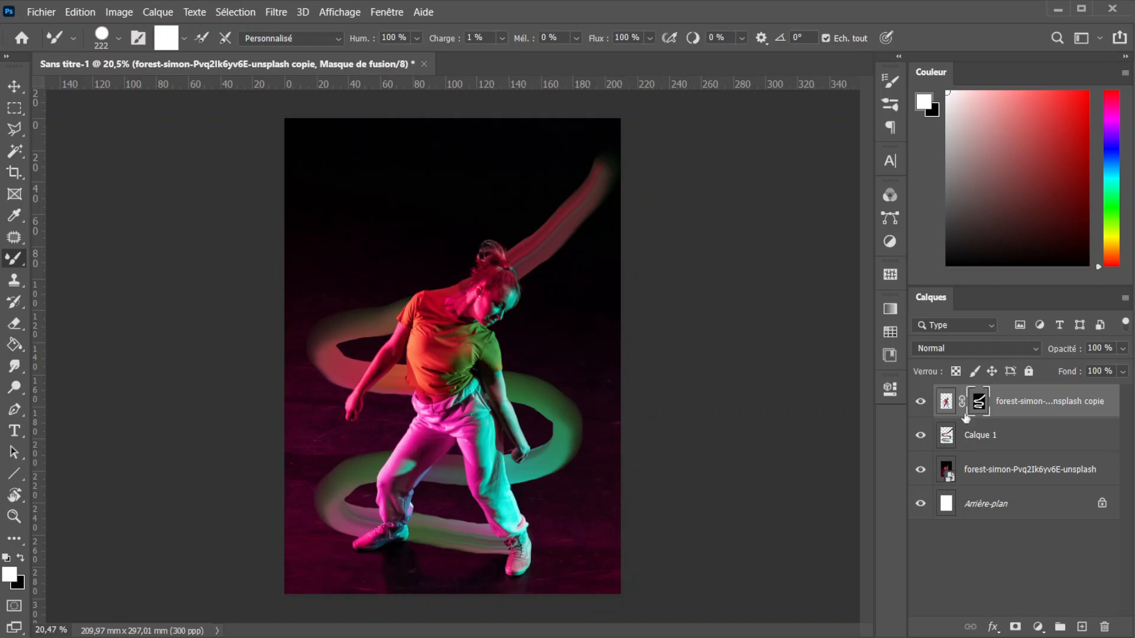
pyautogui.hotkey('ctrl', 'i')
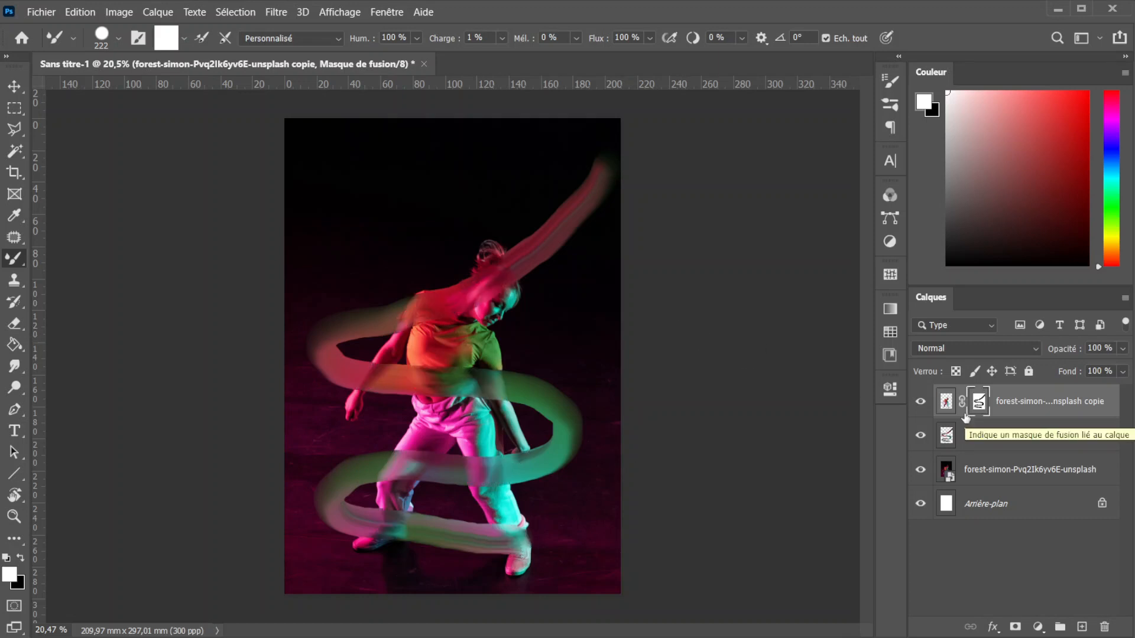
# - Switch to the regular Brush tool with its flow set to 100 % for painting on the cutout's mask
pyautogui.scroll(2, 531, 327)
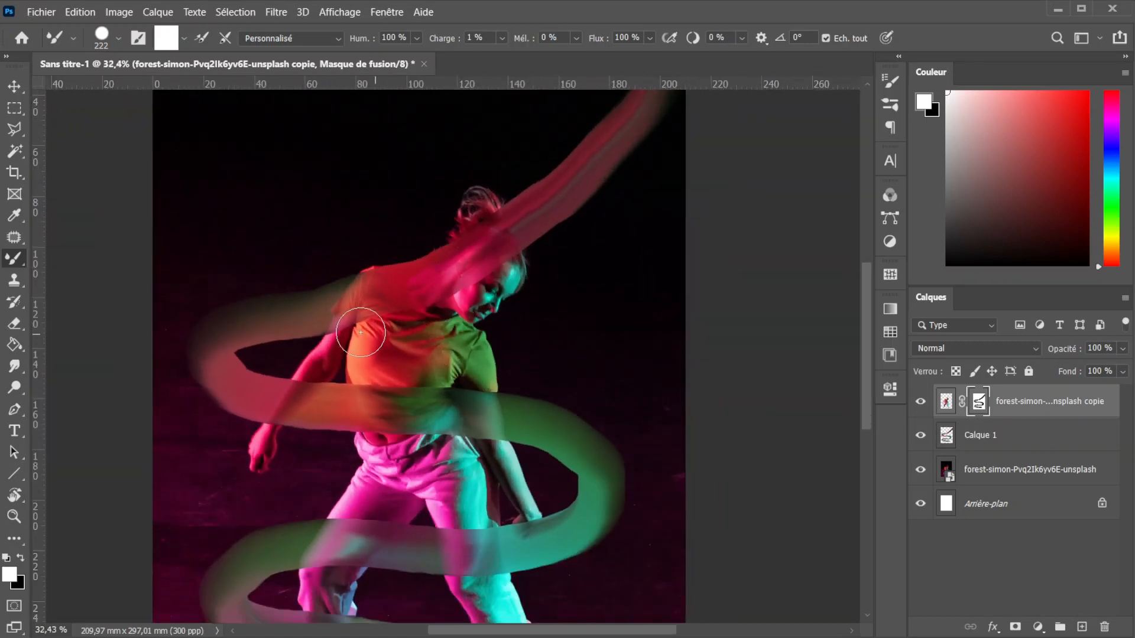
pyautogui.scroll(1, 360, 332)
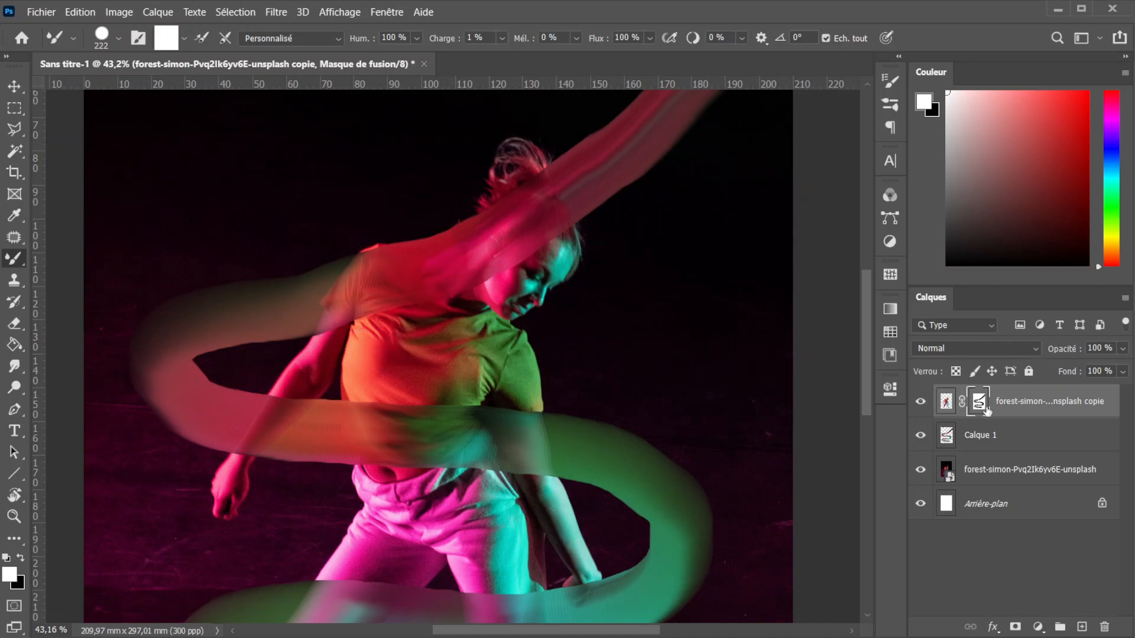
pyautogui.rightClick(14, 259)
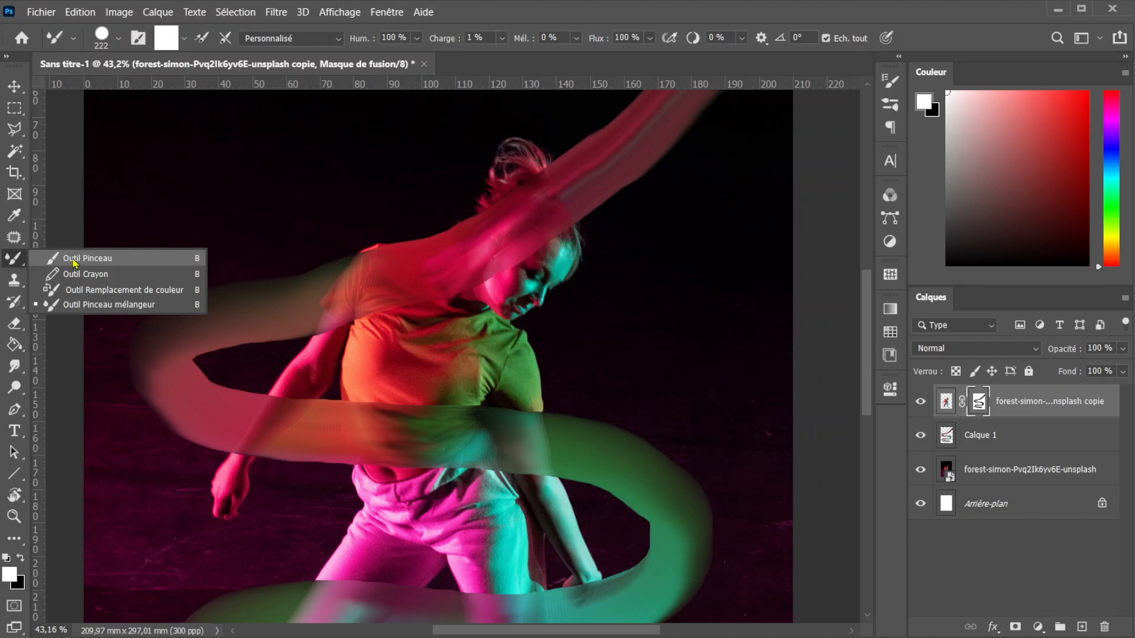
pyautogui.click(73, 259)
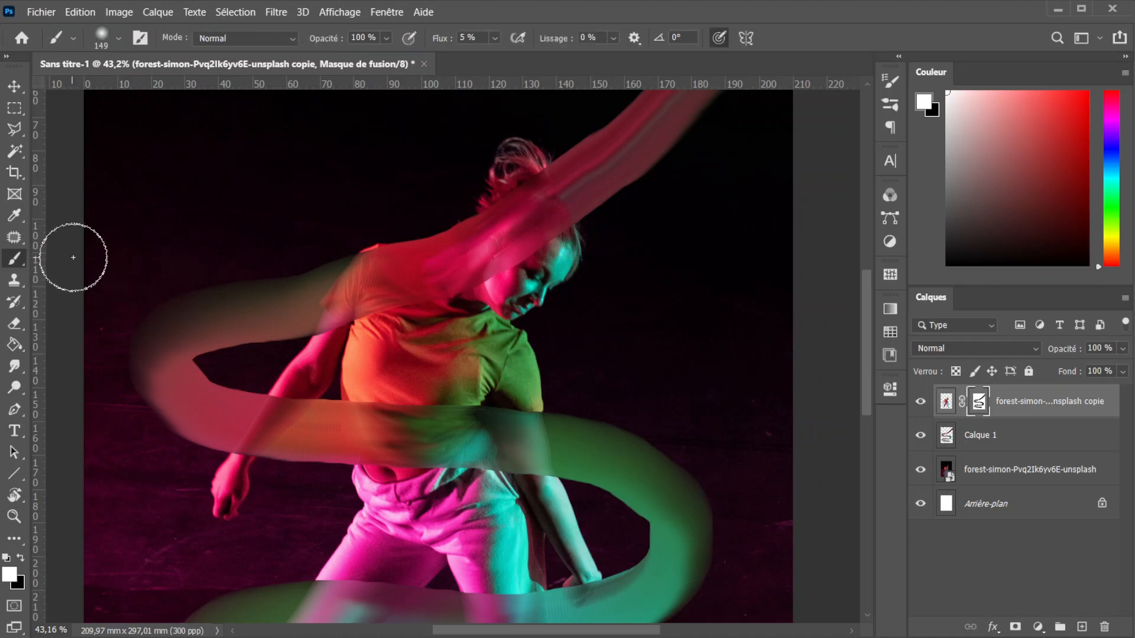
pyautogui.click(496, 40)
pyautogui.moveTo(499, 56); pyautogui.dragTo(587, 64)
pyautogui.click(861, 31)
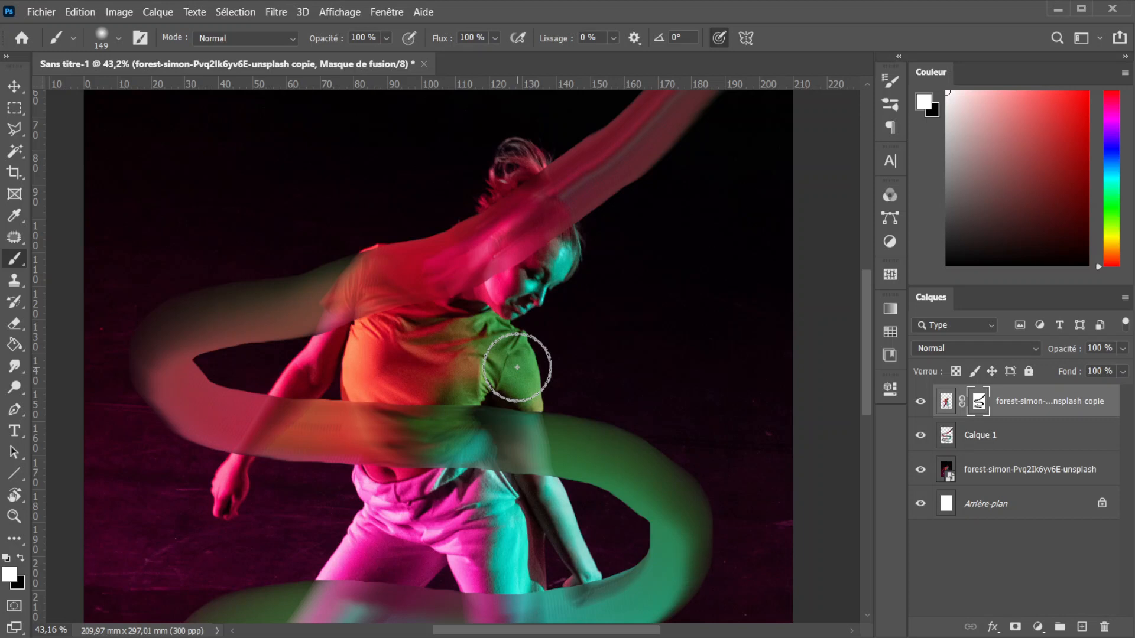
# - Paint white on the cutout's mask over the dancer's back leg so it passes in front of the ribbon
pyautogui.scroll(-3, 310, 352)
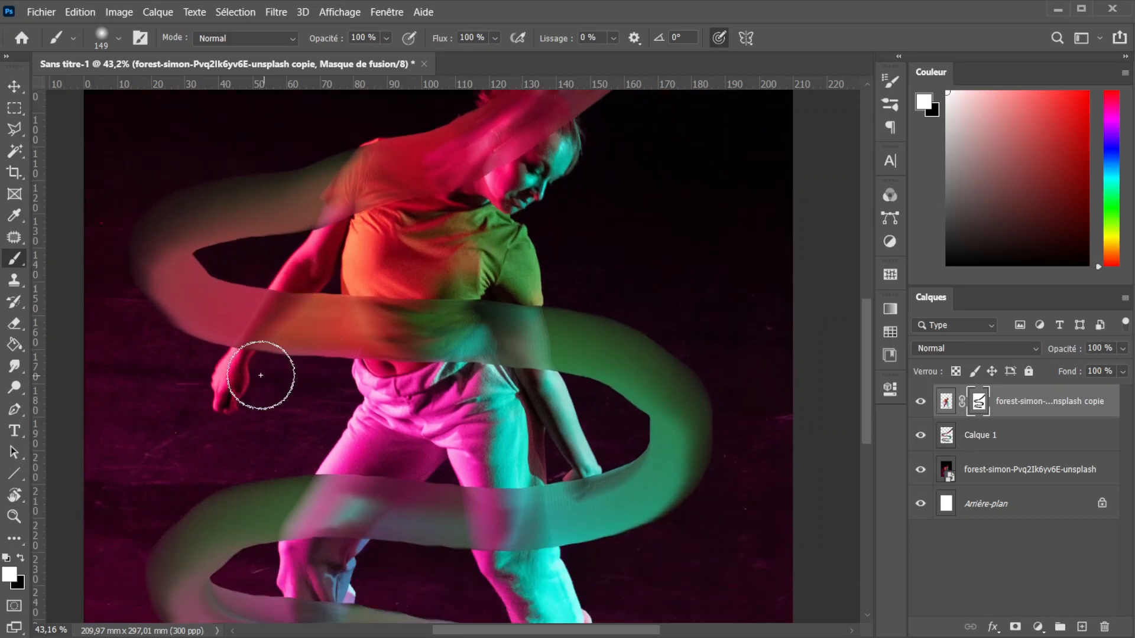
pyautogui.scroll(-5, 355, 413)
pyautogui.scroll(-1, 472, 319)
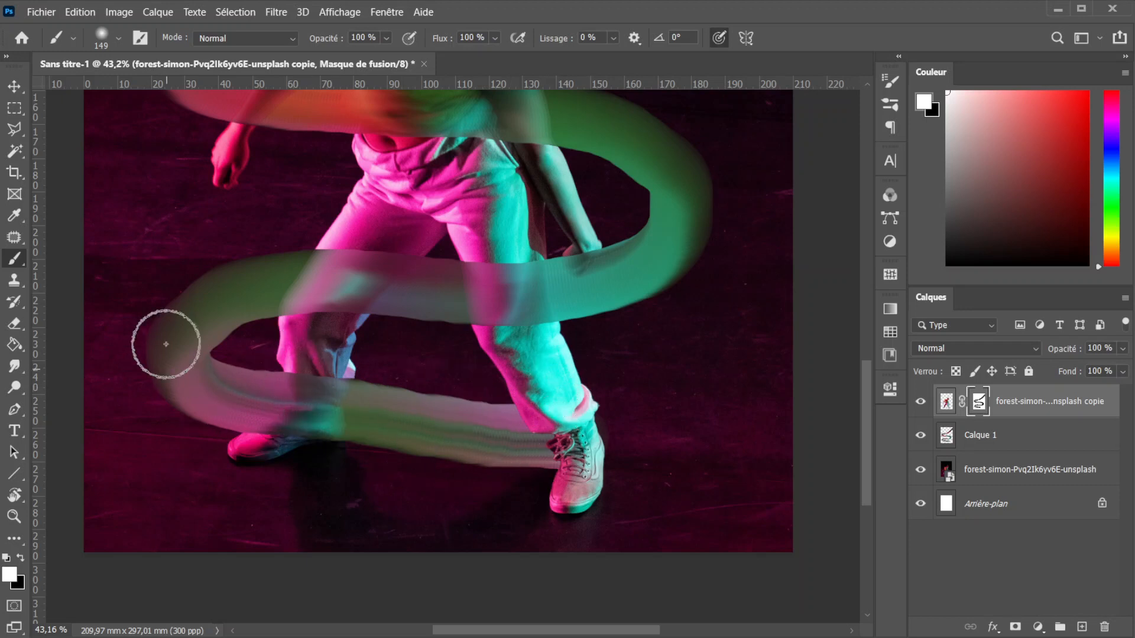
pyautogui.click(312, 291)
pyautogui.click(312, 292)
pyautogui.click(312, 292)
pyautogui.click(312, 292)
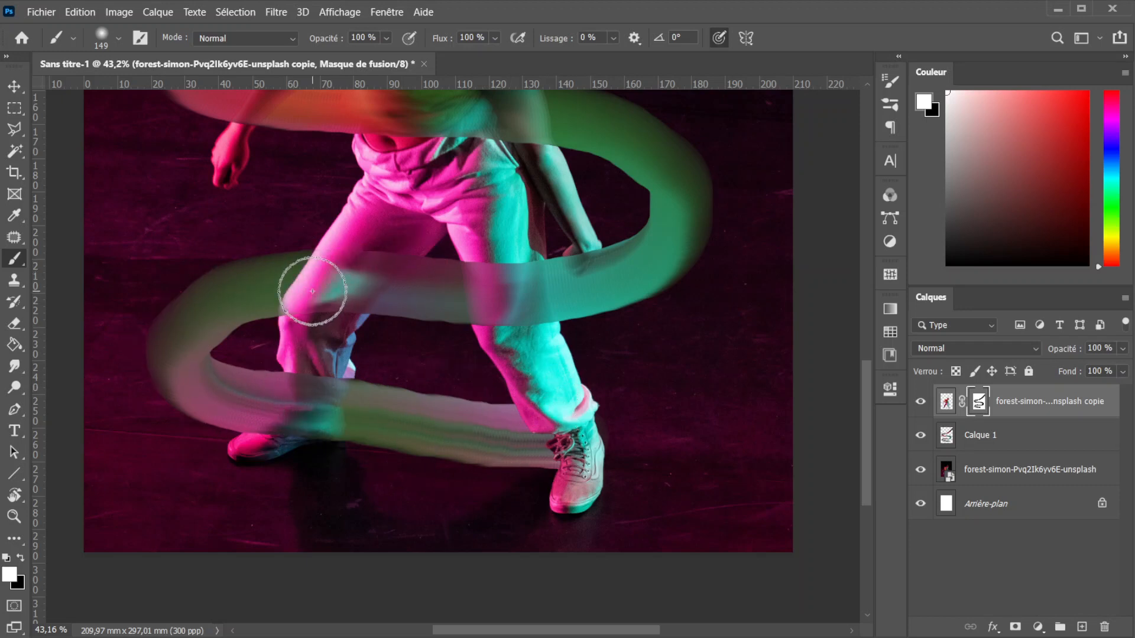
pyautogui.moveTo(312, 291); pyautogui.dragTo(358, 283)
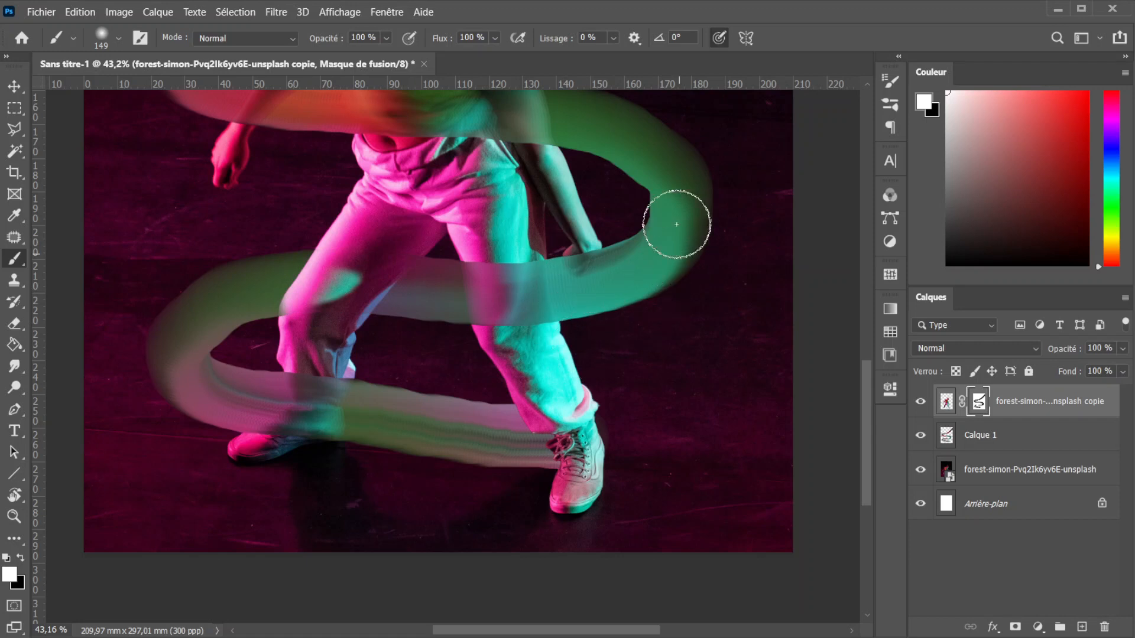
# - Paint white on the mask over the dancer's hand and both arms to bring them in front of the ribbon
pyautogui.moveTo(588, 251); pyautogui.dragTo(591, 257)
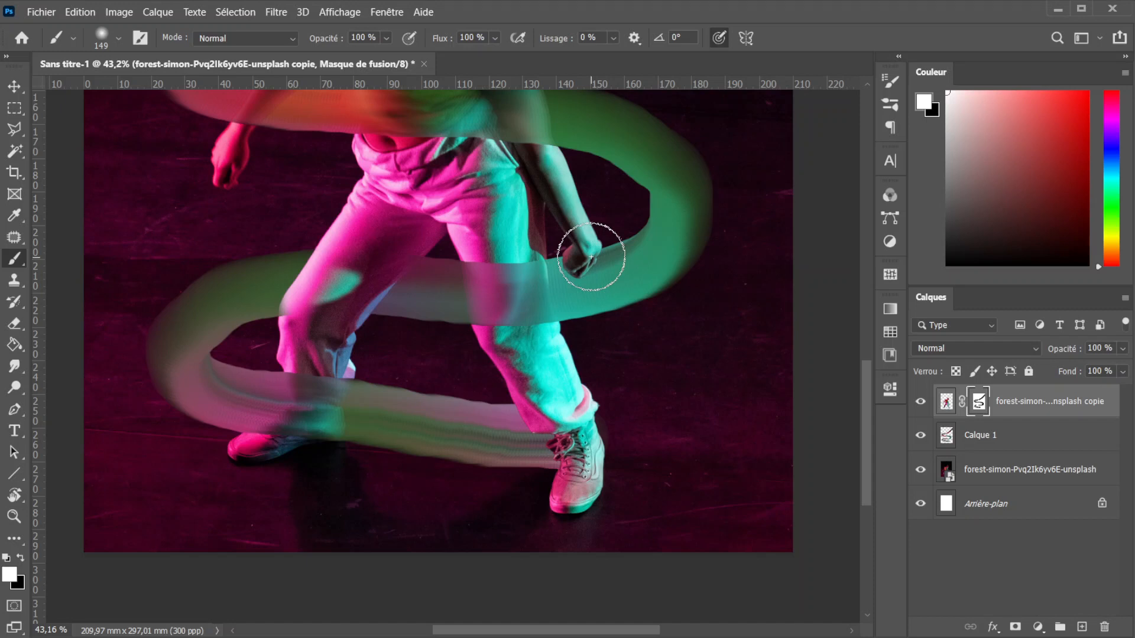
pyautogui.scroll(4, 591, 257)
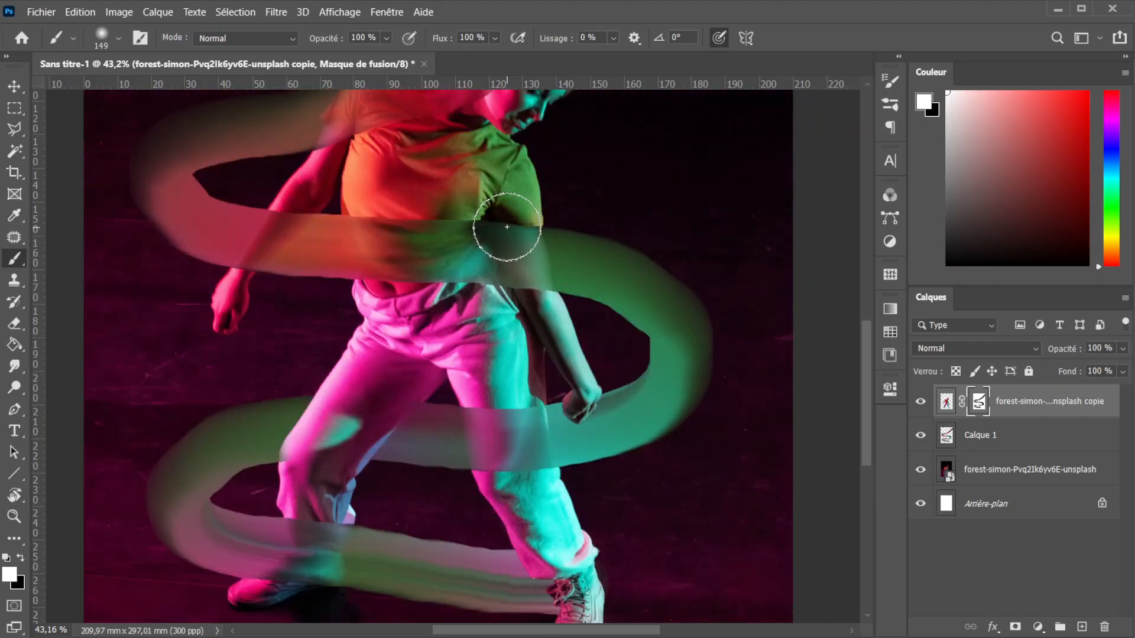
pyautogui.moveTo(527, 233); pyautogui.dragTo(527, 233)
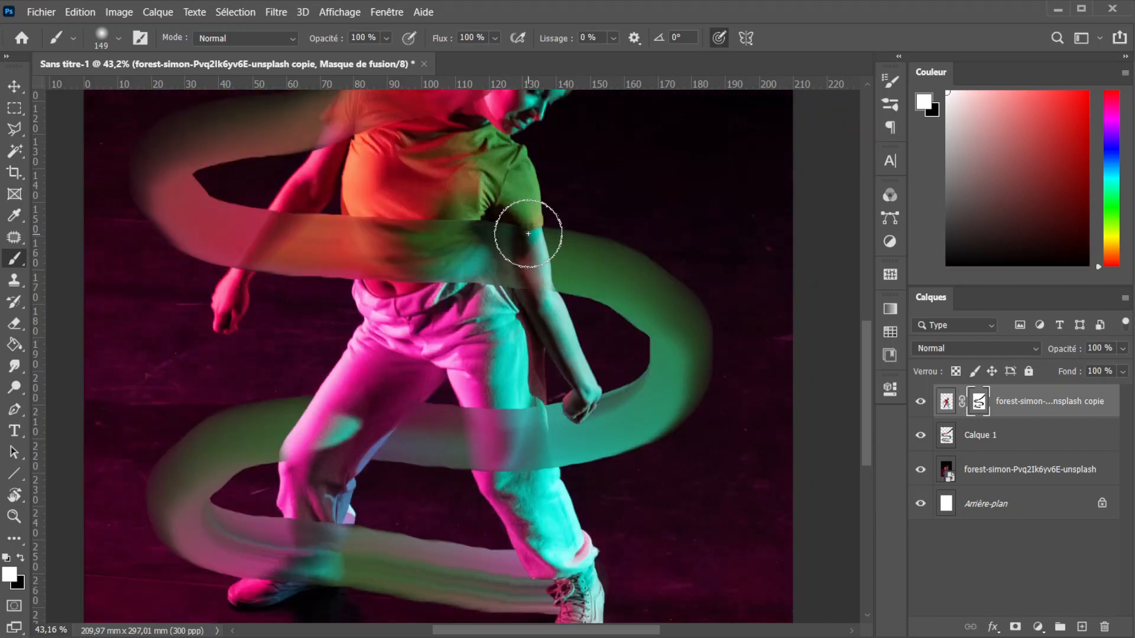
pyautogui.moveTo(300, 238); pyautogui.dragTo(250, 257)
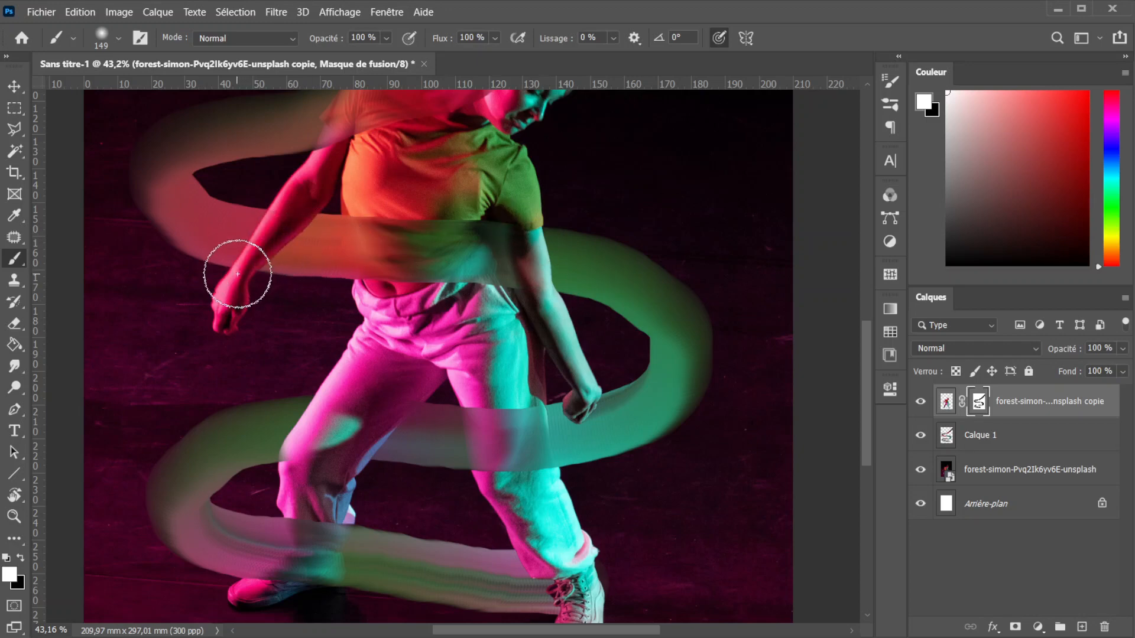
# - Paint white on the mask over the dancer's shoulder, neck and head so the ribbon runs behind them
pyautogui.scroll(5, 325, 183)
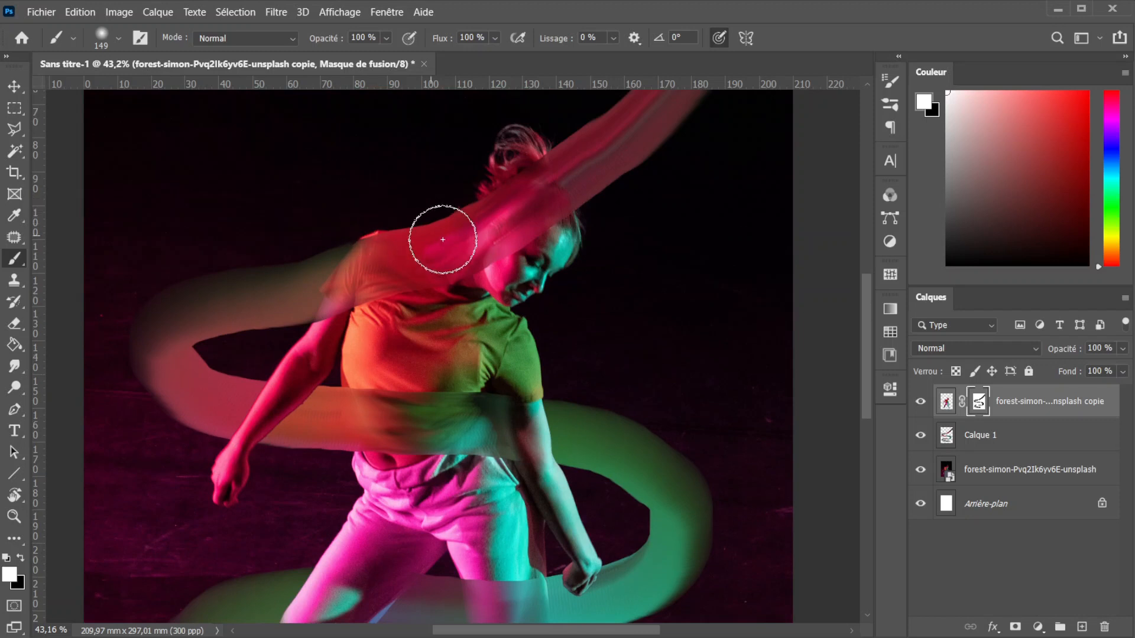
pyautogui.moveTo(355, 272); pyautogui.dragTo(334, 295)
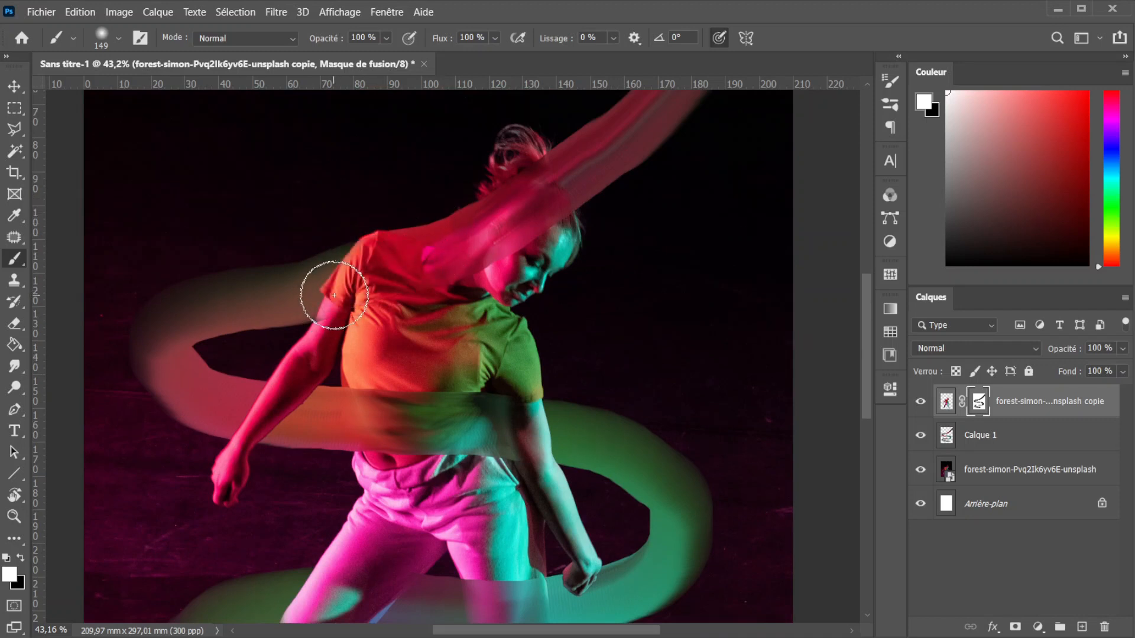
pyautogui.moveTo(493, 245)
pyautogui.mouseDown()
pyautogui.moveTo(530, 192)
pyautogui.moveTo(544, 204)
pyautogui.mouseUp()
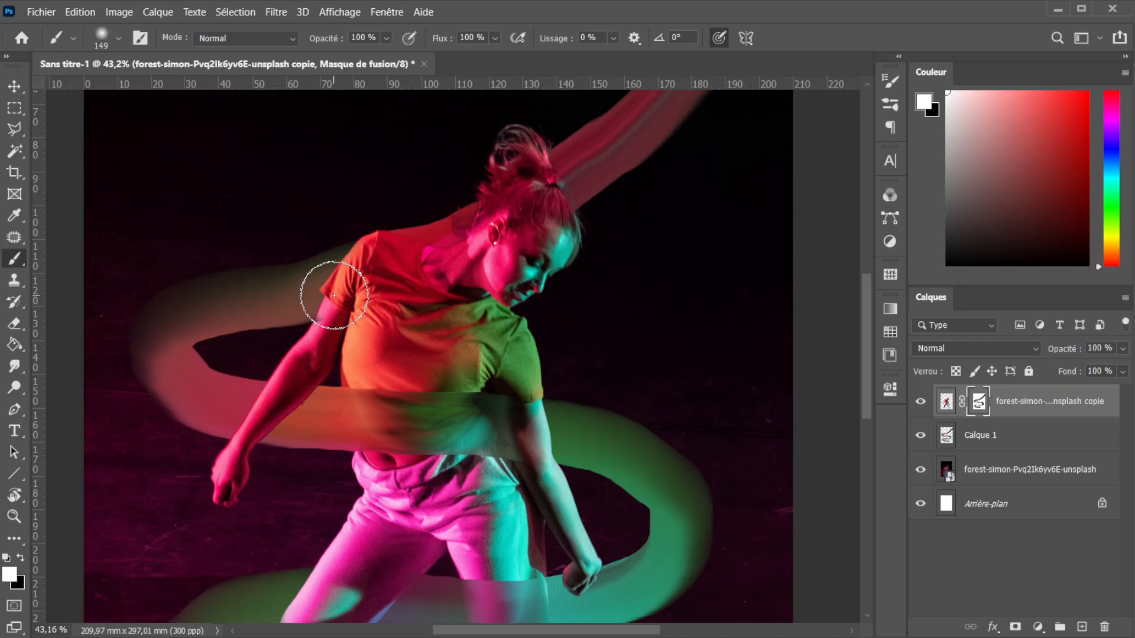
# - Add an empty layer directly above the ribbon layer and below the dancer cutout
pyautogui.scroll(-3, 499, 246)
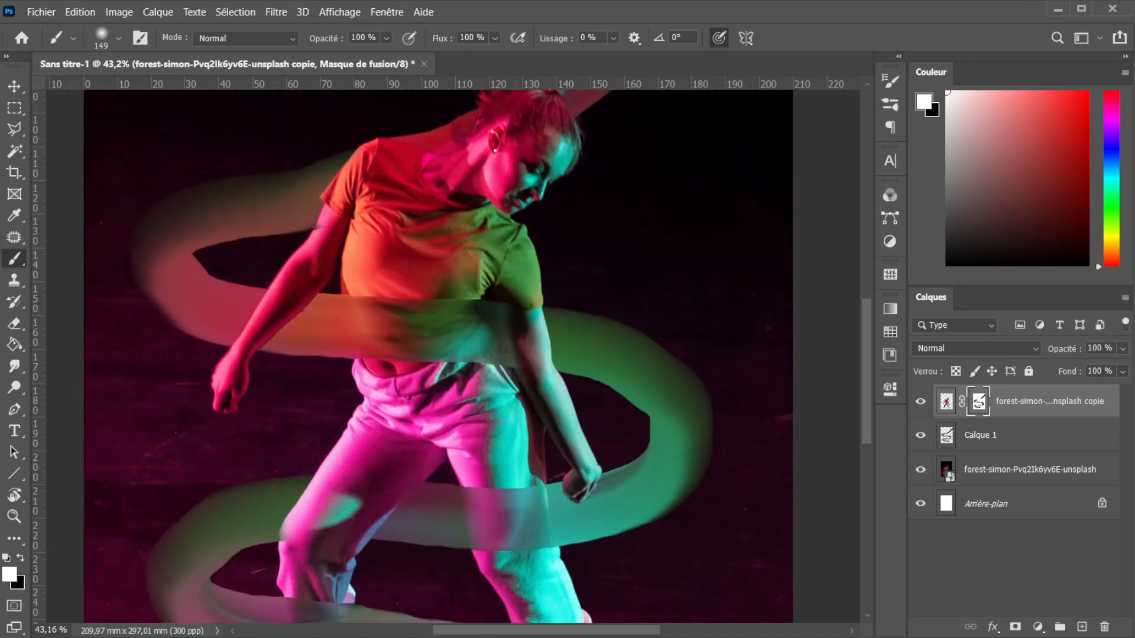
pyautogui.click(960, 440)
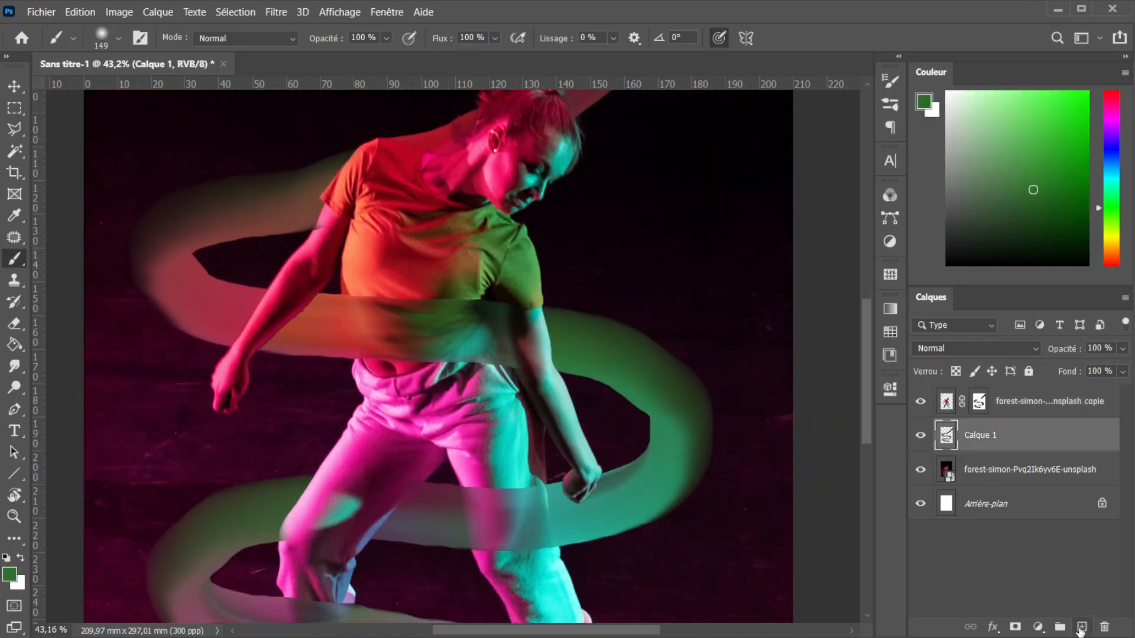
pyautogui.click(1081, 628)
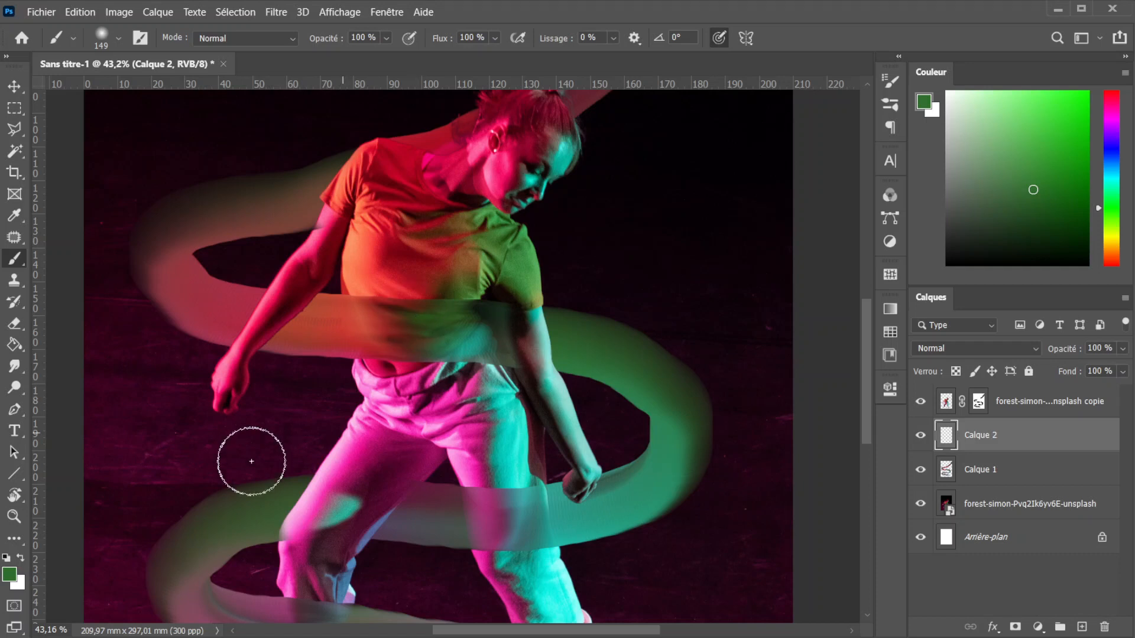
# - Set the brush to black with 6 % flow, and check that the soft round tip (Arrondi flou) is chosen
pyautogui.press('d')
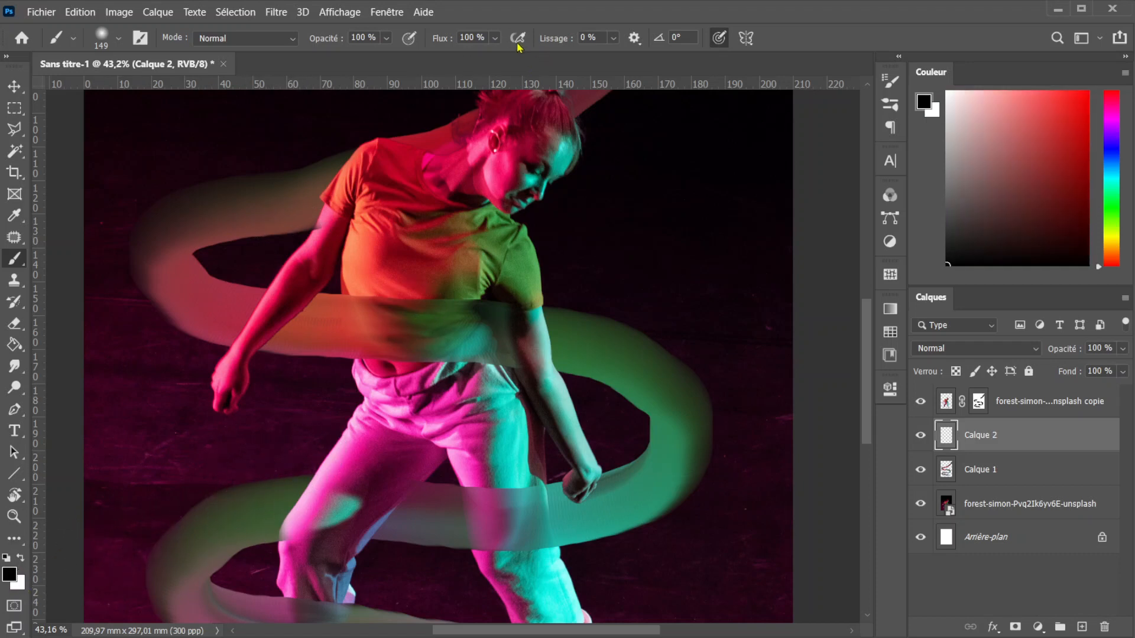
pyautogui.click(495, 38)
pyautogui.click(466, 56)
pyautogui.moveTo(465, 60); pyautogui.dragTo(441, 61)
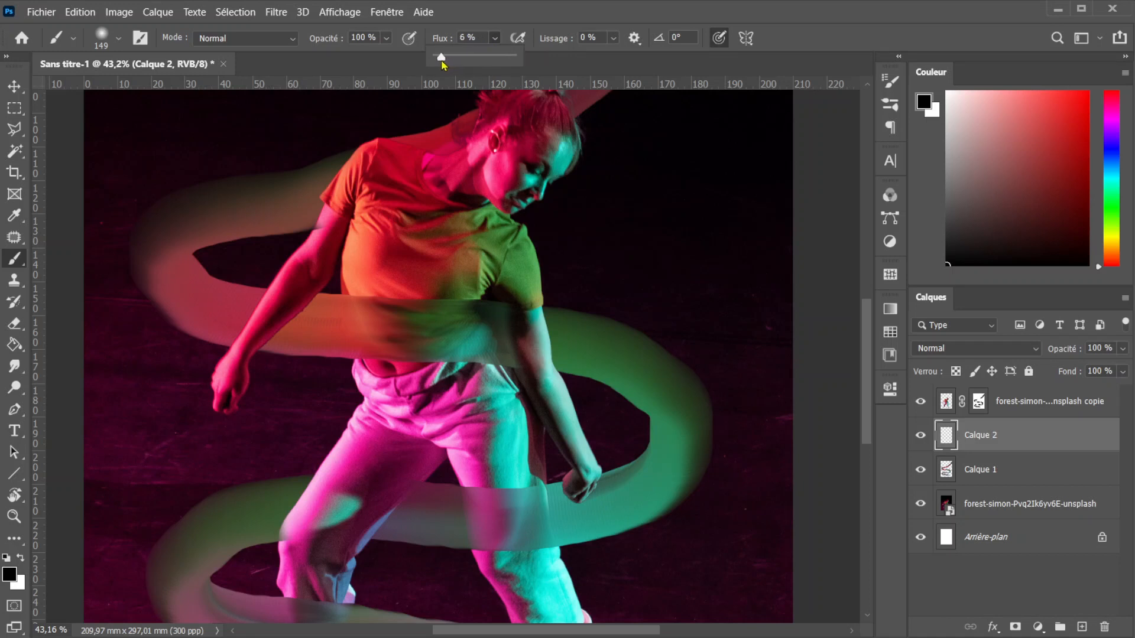
pyautogui.rightClick(378, 195)
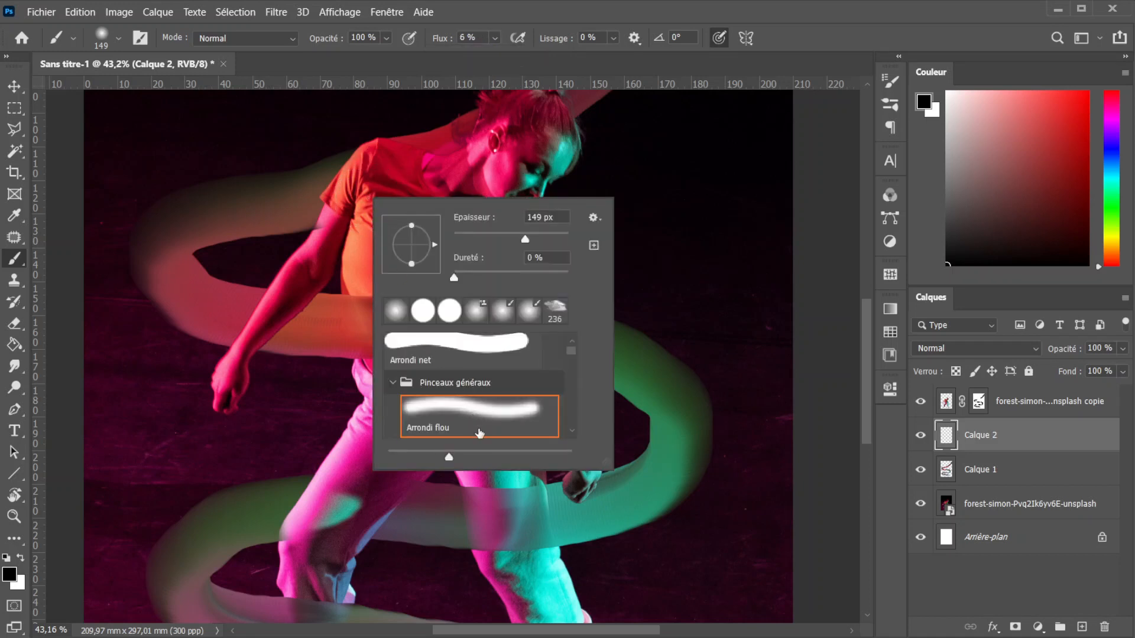
pyautogui.click(809, 46)
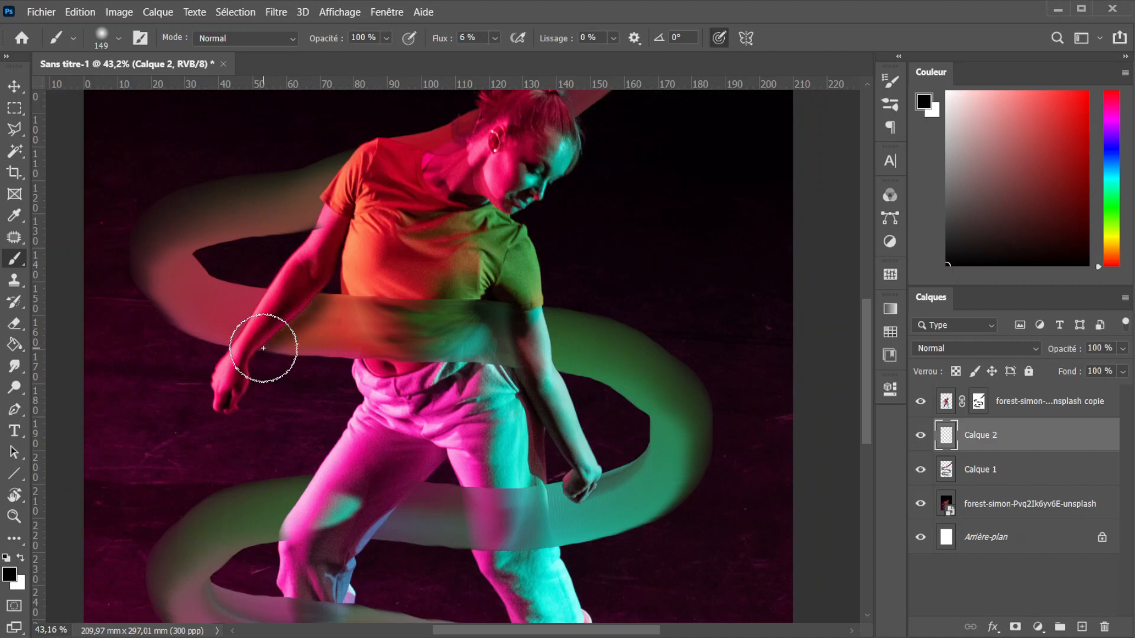
# - Paint soft black shadows on the new layer where the ribbon passes behind the dancer's arms, hand, back leg and shoulder
pyautogui.scroll(-3, 333, 284)
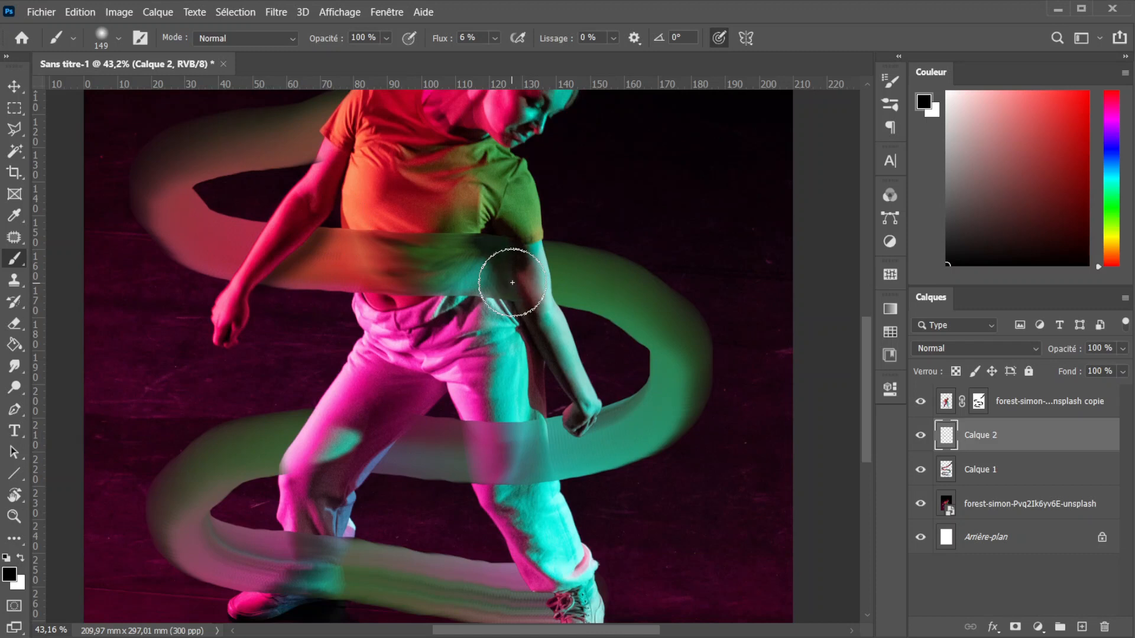
pyautogui.scroll(-3, 543, 308)
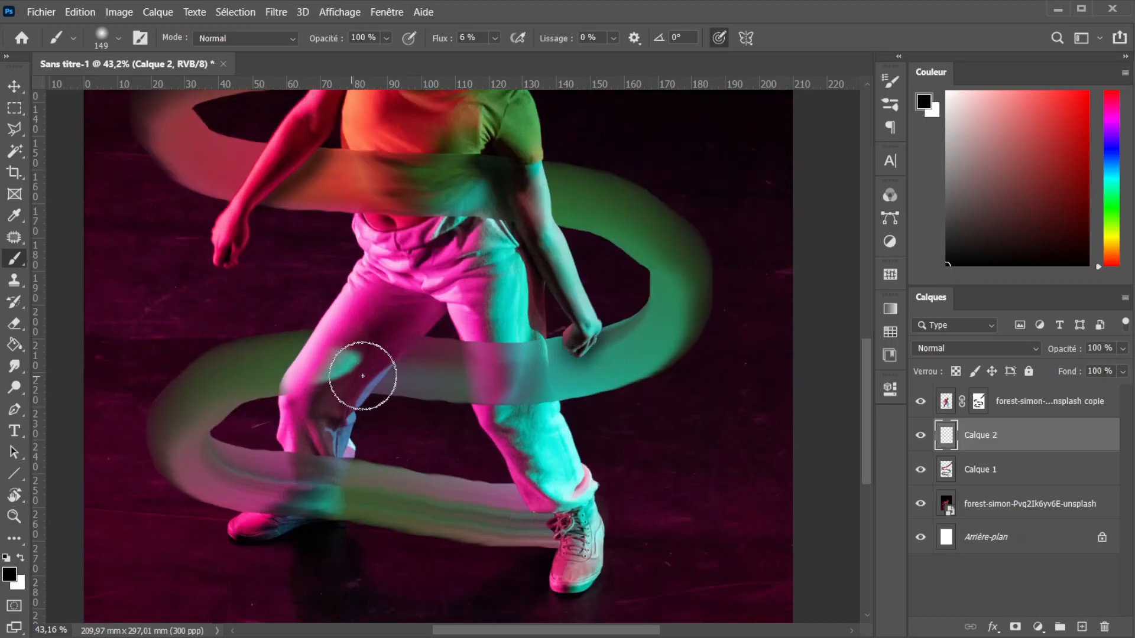
pyautogui.moveTo(373, 376)
pyautogui.mouseDown()
pyautogui.moveTo(403, 349)
pyautogui.moveTo(373, 376)
pyautogui.moveTo(444, 367)
pyautogui.moveTo(527, 493)
pyautogui.mouseUp()
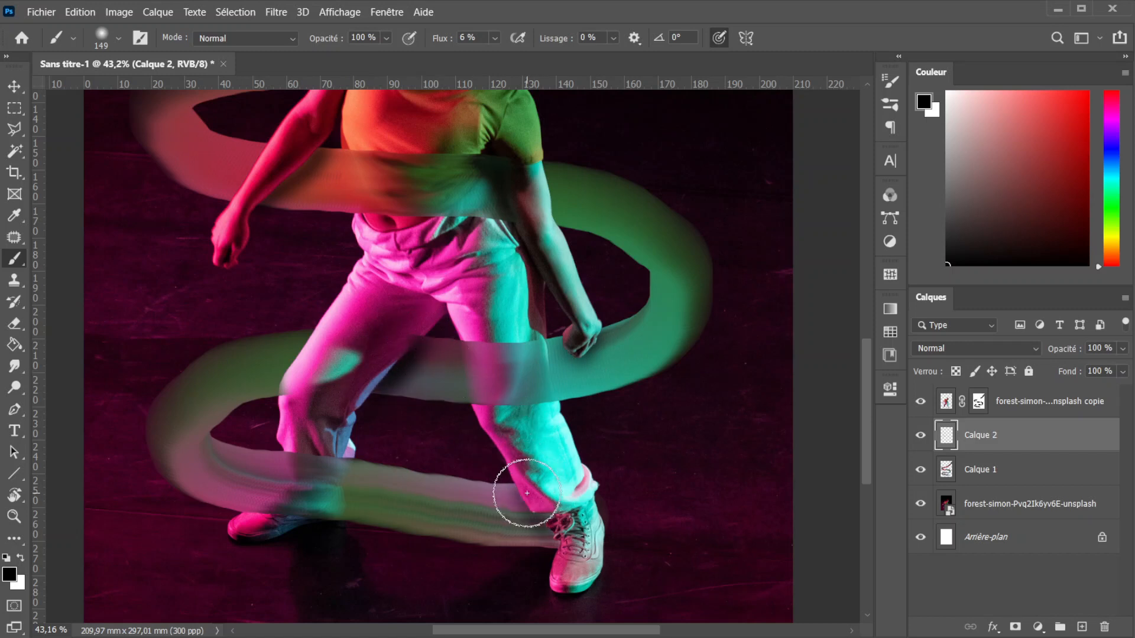
pyautogui.scroll(5, 418, 261)
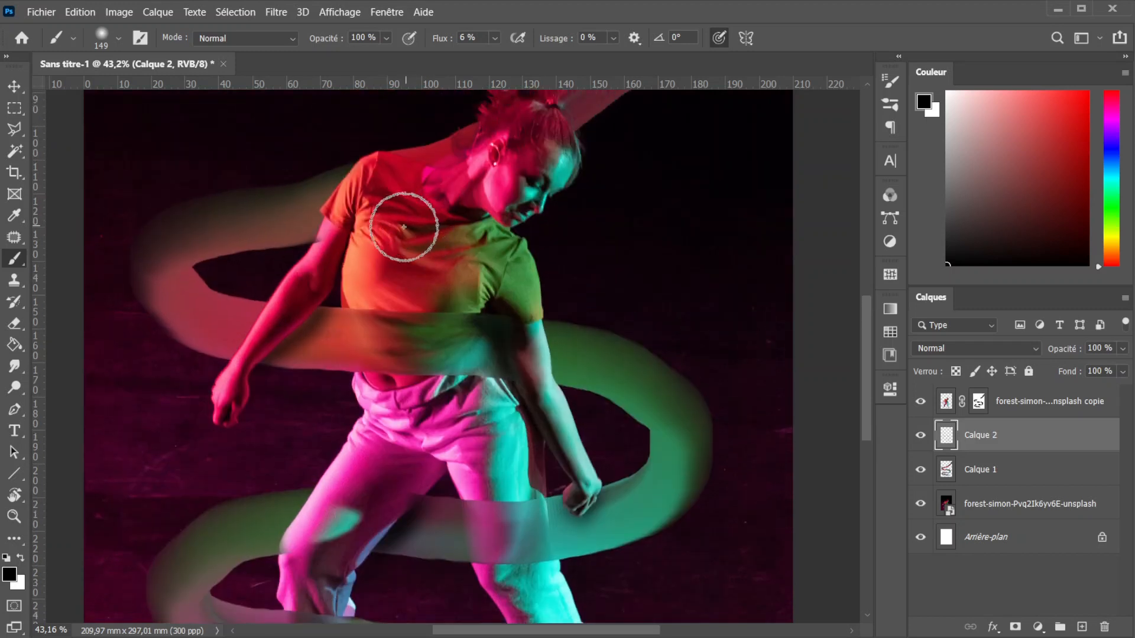
pyautogui.scroll(2, 404, 226)
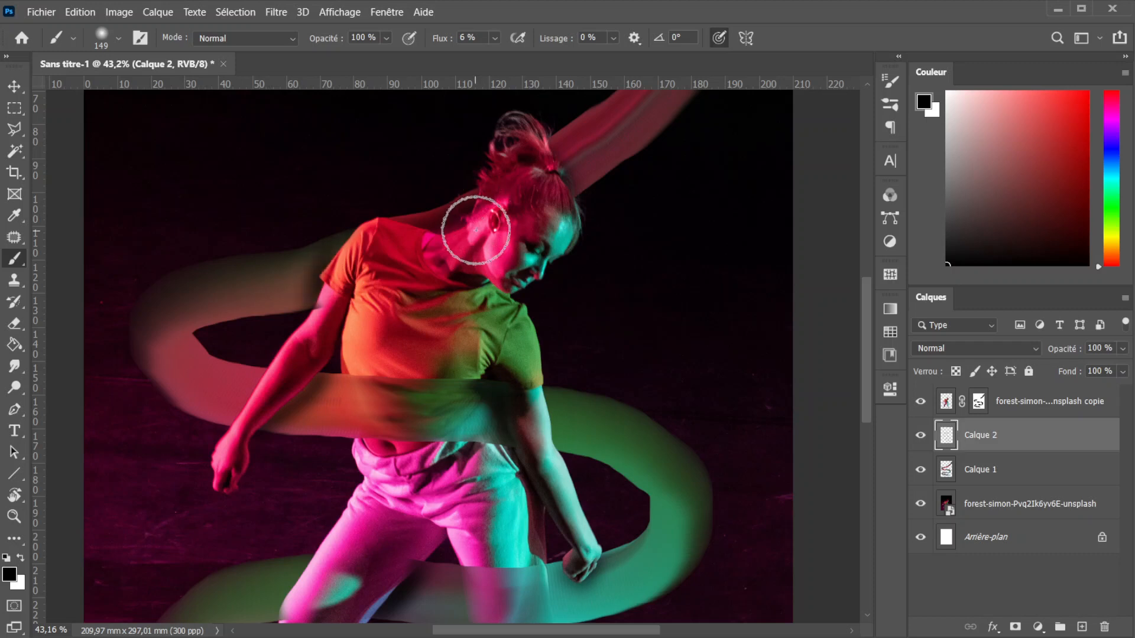
pyautogui.scroll(-3, 482, 216)
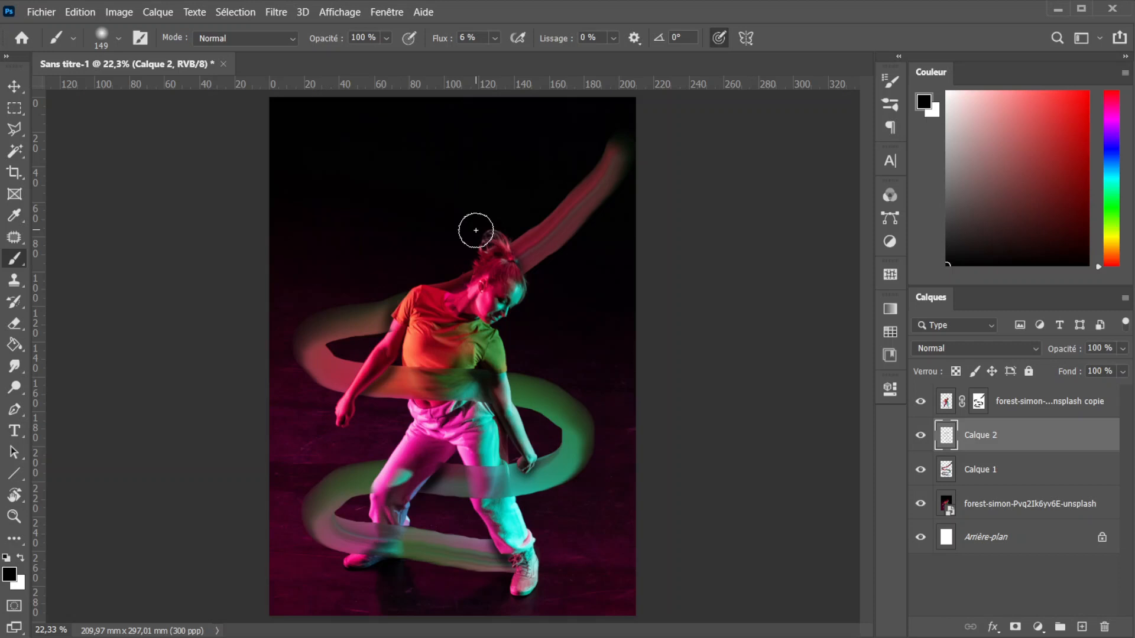
# - Switch back to the Mixer Brush tool
pyautogui.rightClick(14, 263)
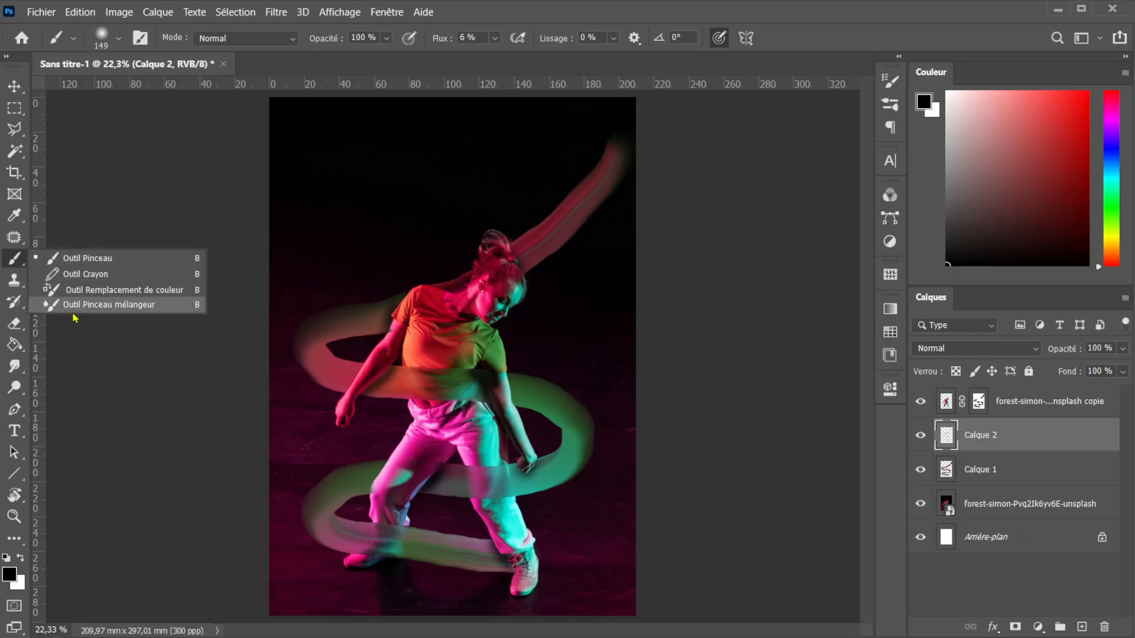
pyautogui.click(106, 304)
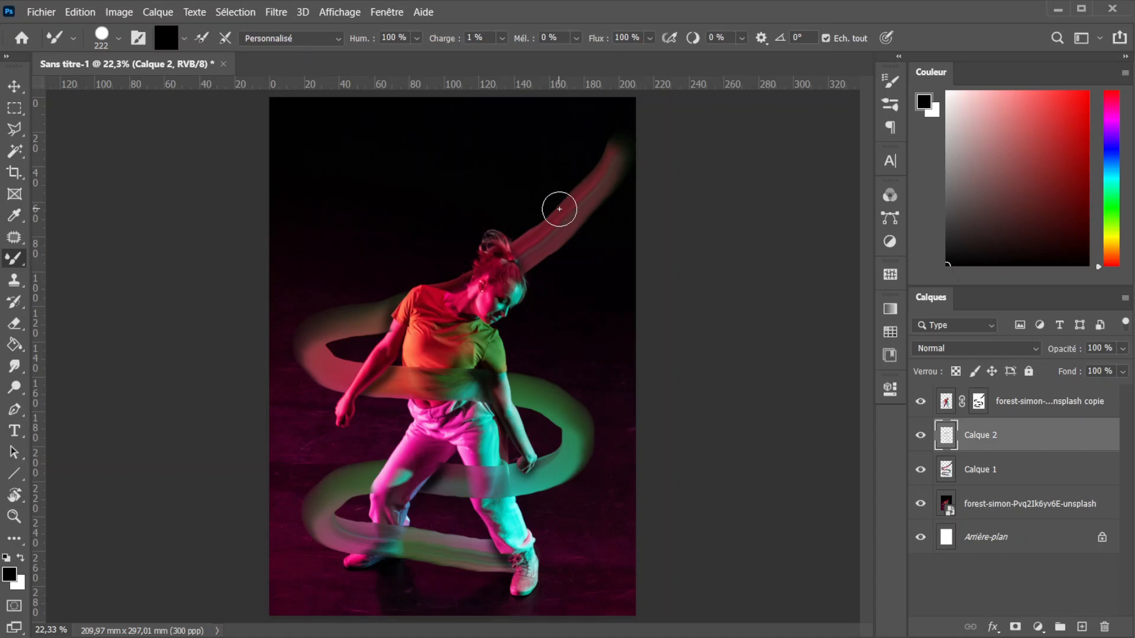